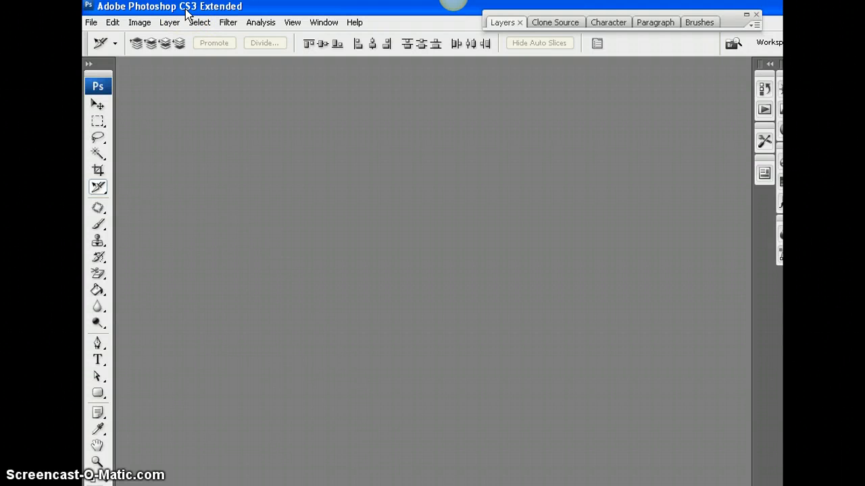
Select the Move tool
{"action": "double_click", "coordinate": [195, 88]}
{"action": "left_click", "coordinate": [98, 103]}
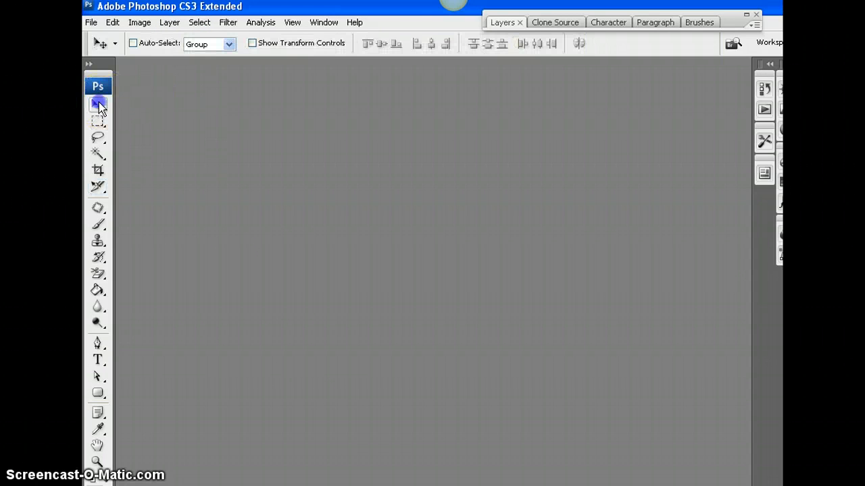
{"action": "left_click", "coordinate": [154, 125]}
{"action": "left_click", "coordinate": [164, 128]}
{"action": "left_click", "coordinate": [164, 124]}
Switch to Windows Explorer, open the myZoo folder in My Documents and widen its window to show all the pictures
{"action": "left_click", "coordinate": [453, 1]}
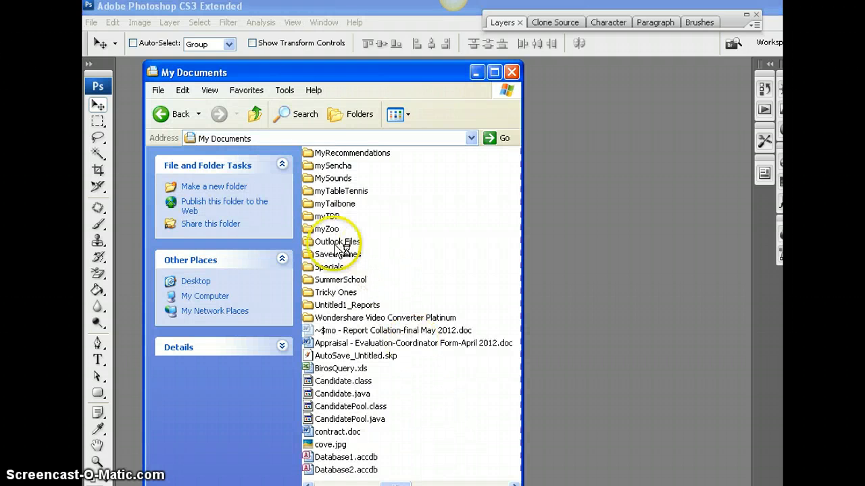
{"action": "left_click", "coordinate": [308, 232]}
{"action": "double_click", "coordinate": [308, 232]}
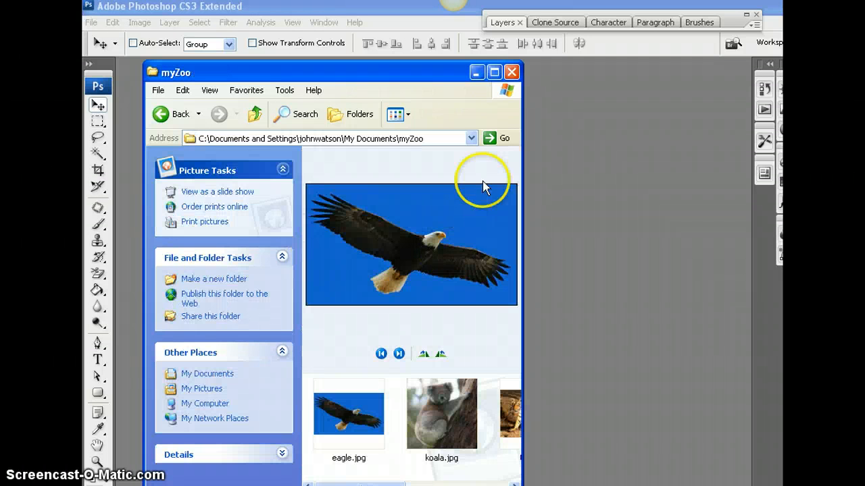
{"action": "left_click_drag", "start_coordinate": [522, 161], "coordinate": [768, 162]}
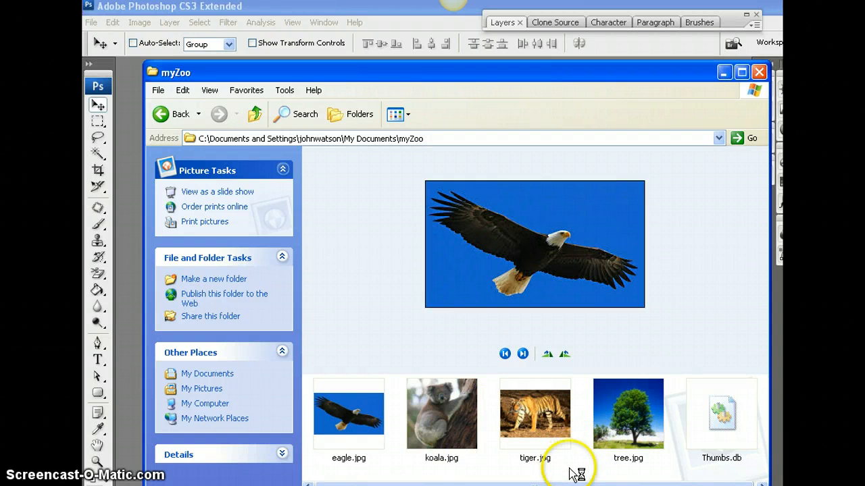
Open tree.jpg from the myZoo folder in Adobe Photoshop CS3 and hide the grid over the image
{"action": "mouse_move", "coordinate": [625, 426]}
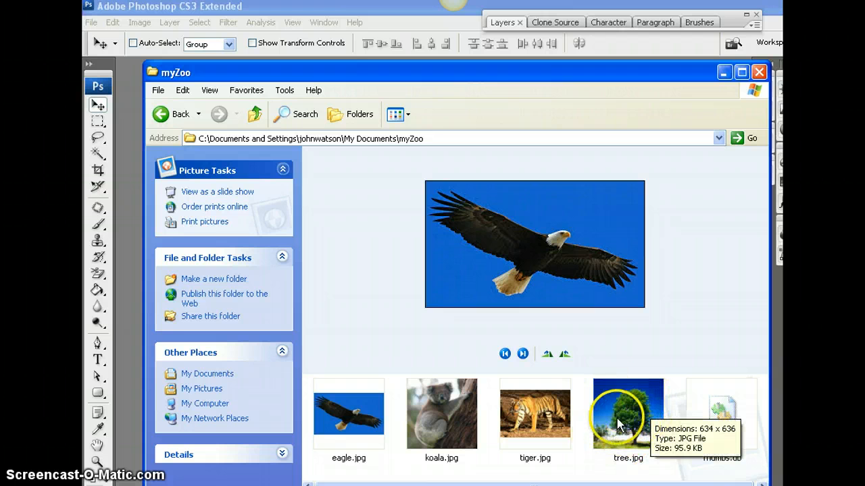
{"action": "double_click", "coordinate": [615, 415]}
{"action": "right_click", "coordinate": [615, 415]}
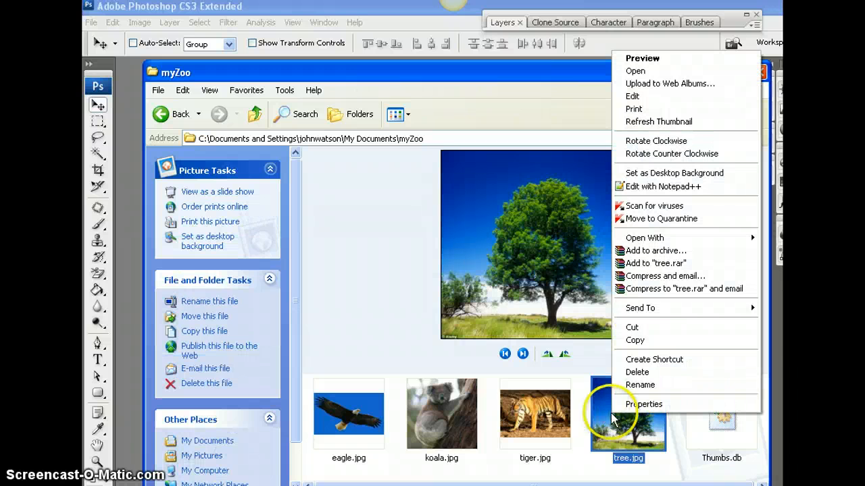
{"action": "mouse_move", "coordinate": [661, 241]}
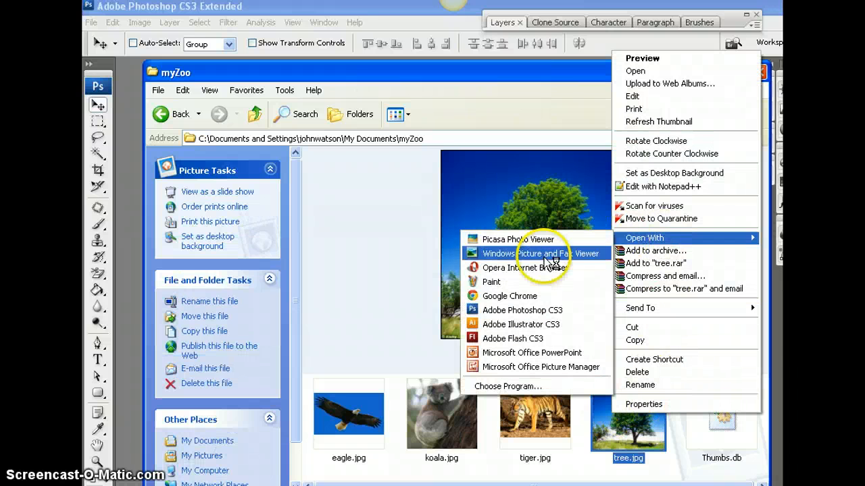
{"action": "left_click", "coordinate": [524, 311]}
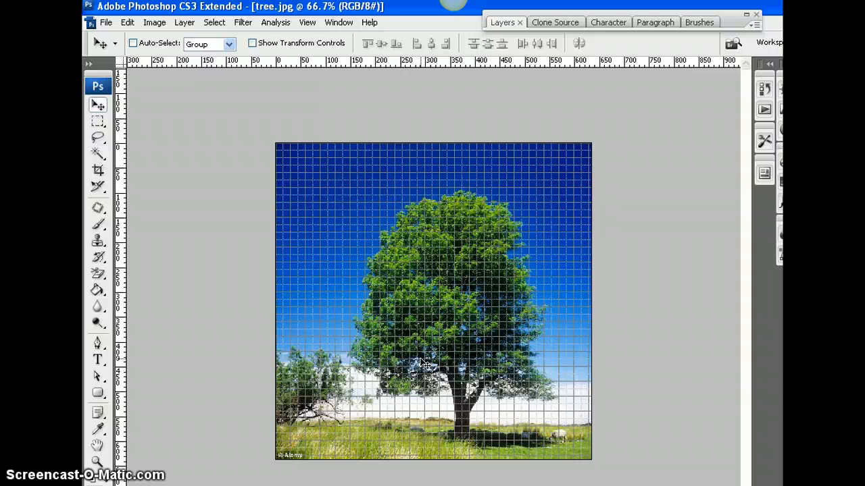
{"action": "key", "text": "ctrl+apostrophe"}
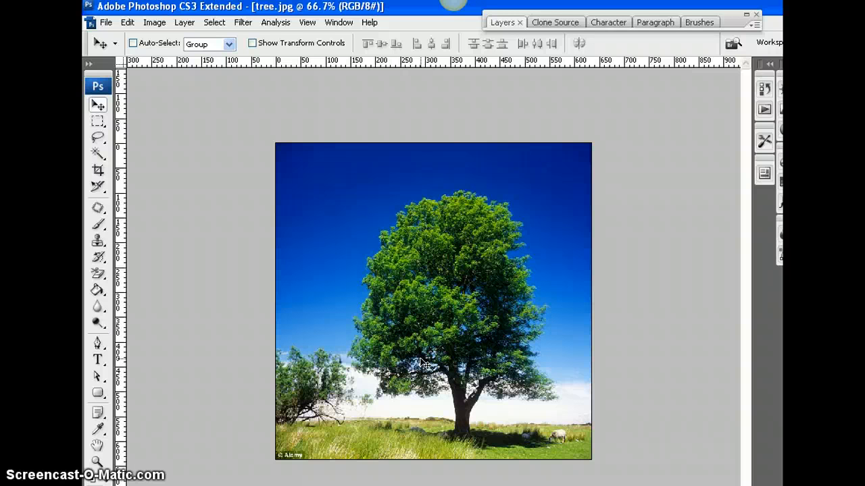
Return to the myZoo folder and open tiger.jpg in Adobe Photoshop CS3
{"action": "left_click", "coordinate": [410, 485]}
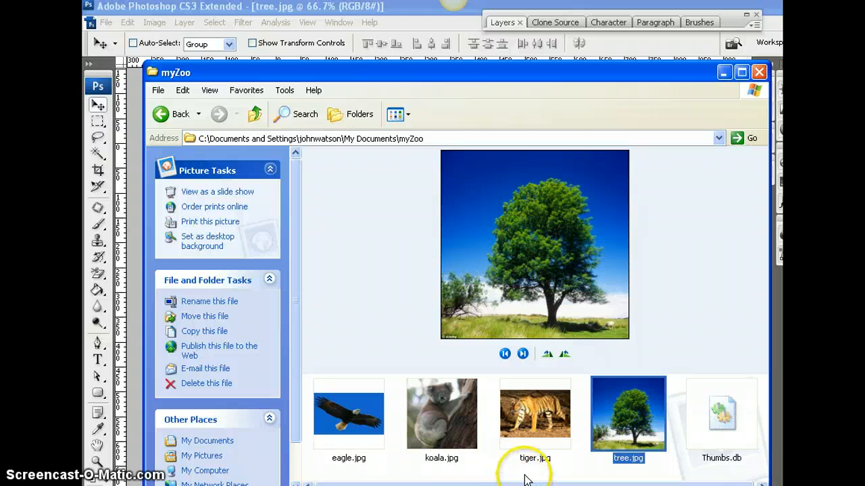
{"action": "right_click", "coordinate": [531, 408]}
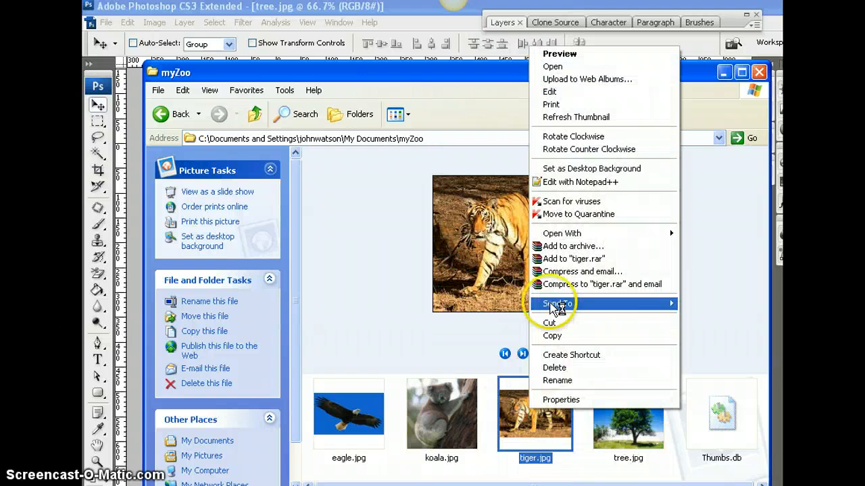
{"action": "mouse_move", "coordinate": [558, 234]}
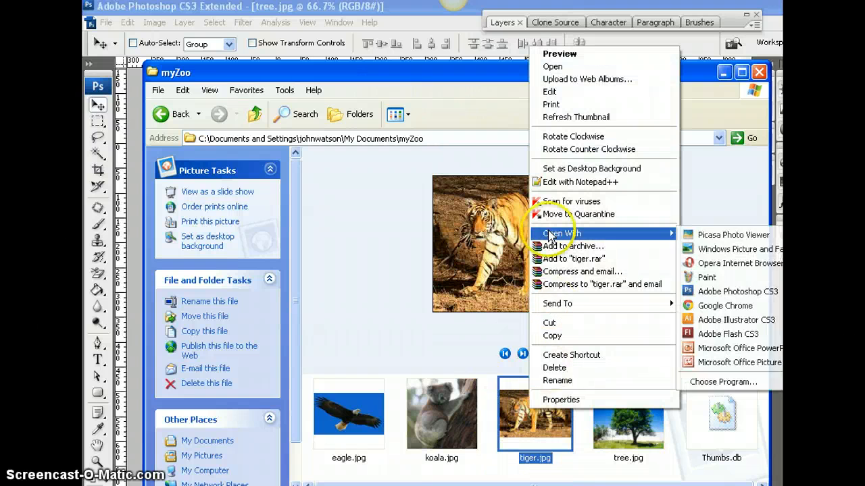
{"action": "left_click", "coordinate": [739, 291]}
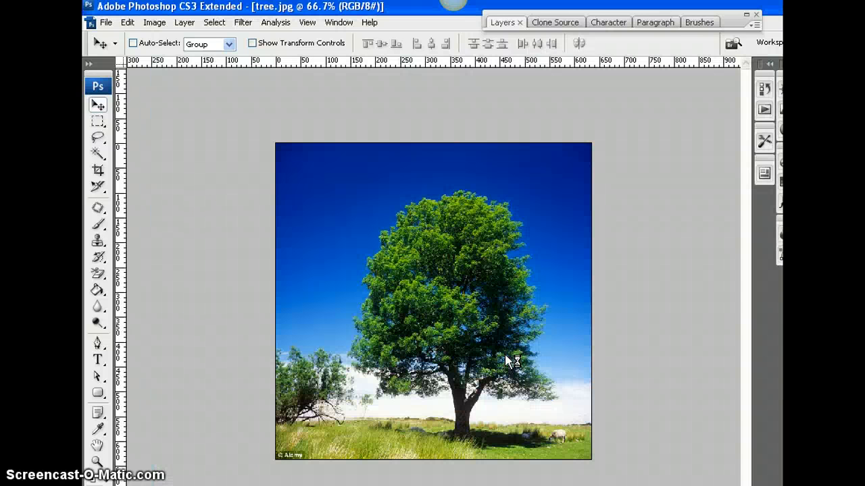
{"action": "left_click", "coordinate": [439, 242]}
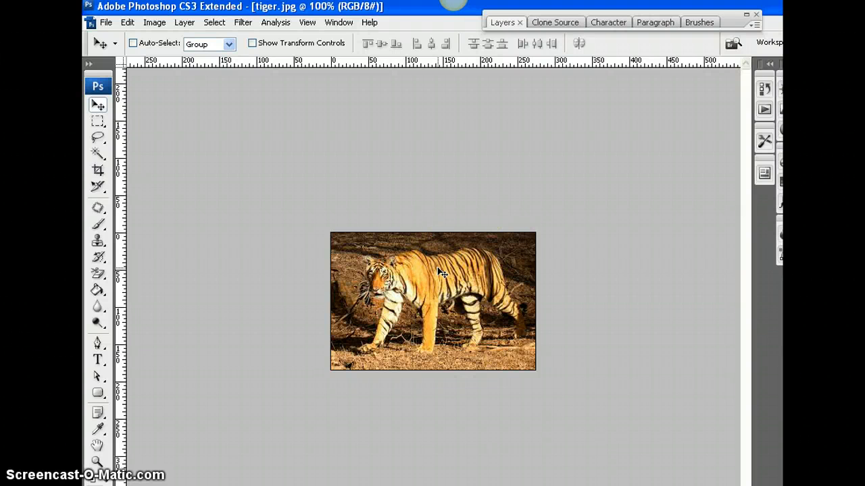
Zoom in and out on the tiger image, finishing at 200% magnification
{"action": "left_click", "coordinate": [421, 293]}
{"action": "left_click_drag", "start_coordinate": [421, 294], "coordinate": [425, 274]}
{"action": "key", "text": "ctrl+plus"}
{"action": "key", "text": "ctrl+plus"}
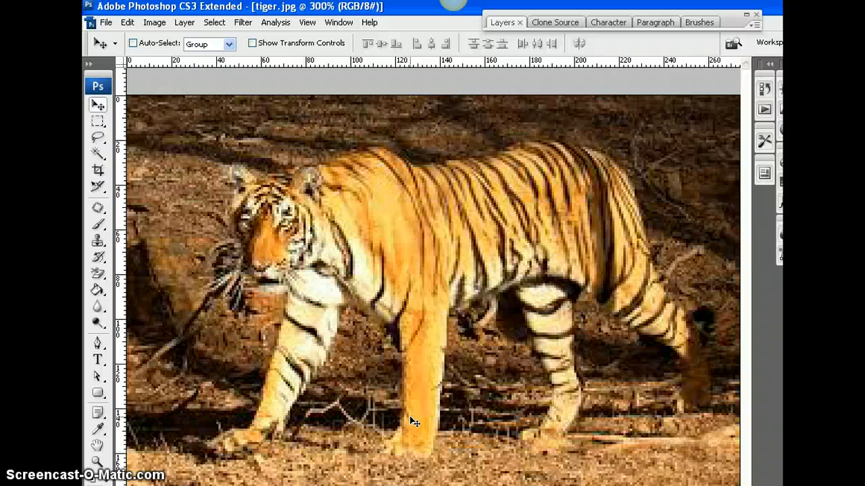
{"action": "key", "text": "ctrl+minus"}
{"action": "key", "text": "ctrl+minus"}
{"action": "key", "text": "ctrl+minus"}
{"action": "key", "text": "ctrl+minus"}
{"action": "key", "text": "ctrl+minus"}
{"action": "key", "text": "ctrl+minus"}
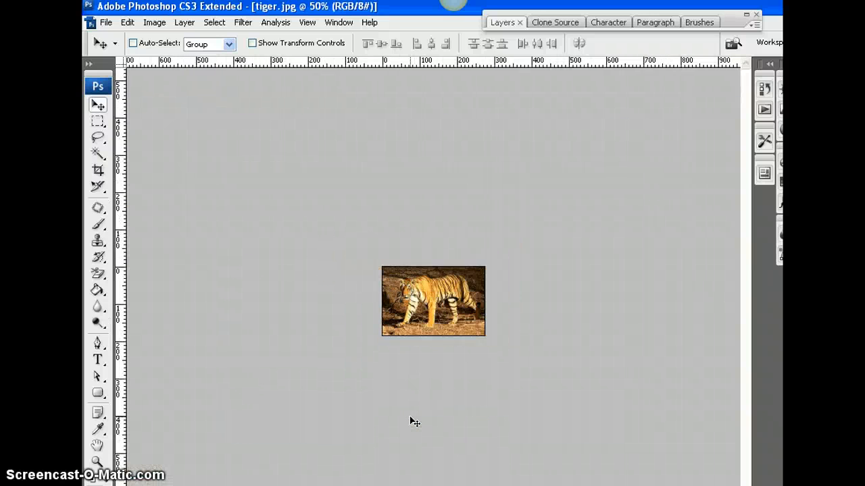
{"action": "key", "text": "ctrl+plus"}
{"action": "key", "text": "ctrl+plus"}
{"action": "key", "text": "ctrl+plus"}
{"action": "key", "text": "ctrl+plus"}
{"action": "key", "text": "ctrl+plus"}
{"action": "key", "text": "ctrl+plus"}
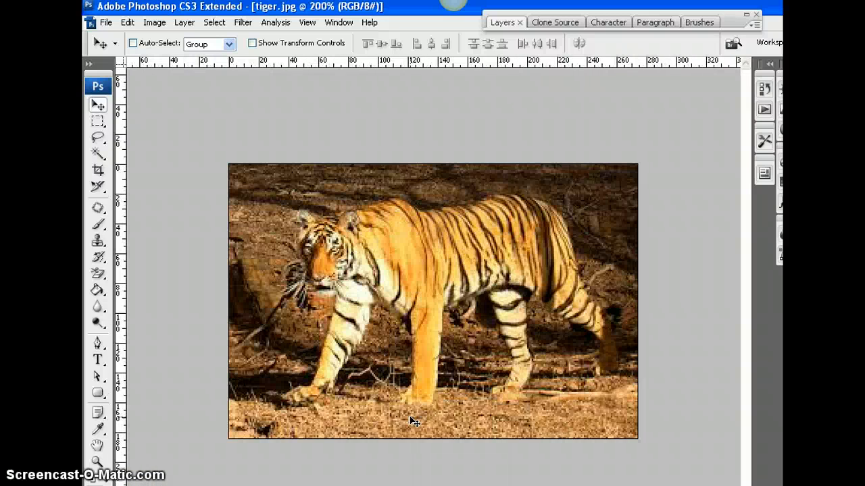
{"action": "key", "text": "ctrl+minus"}
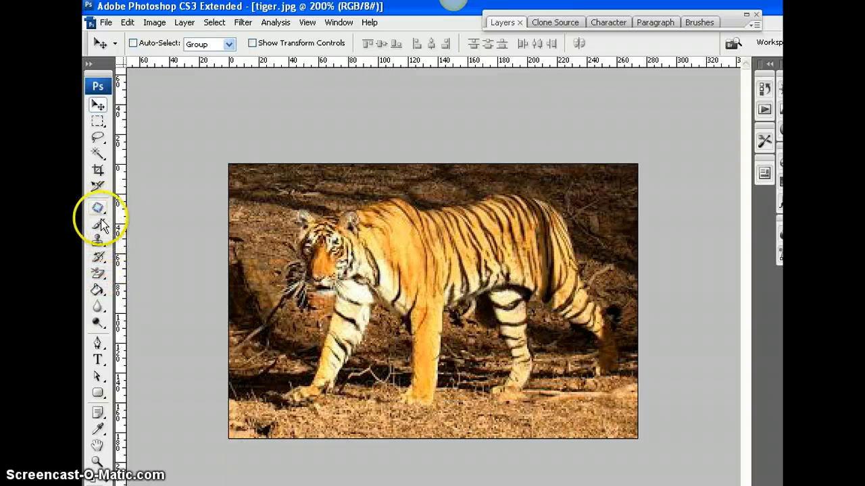
Switch from the Background Eraser to the regular Eraser tool
{"action": "left_click", "coordinate": [98, 276]}
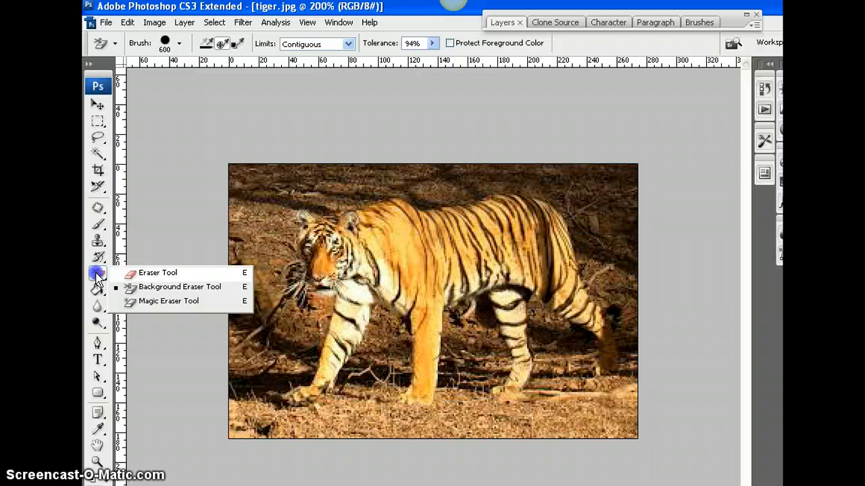
{"action": "left_click", "coordinate": [150, 272]}
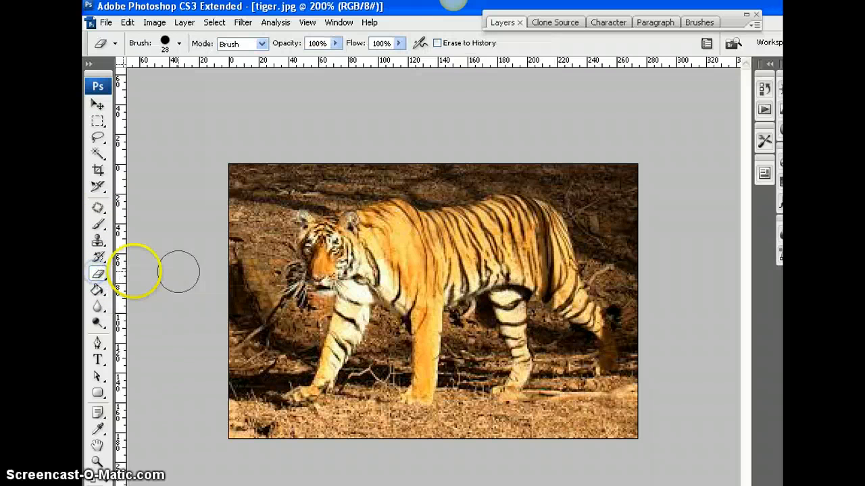
{"action": "left_click", "coordinate": [97, 274]}
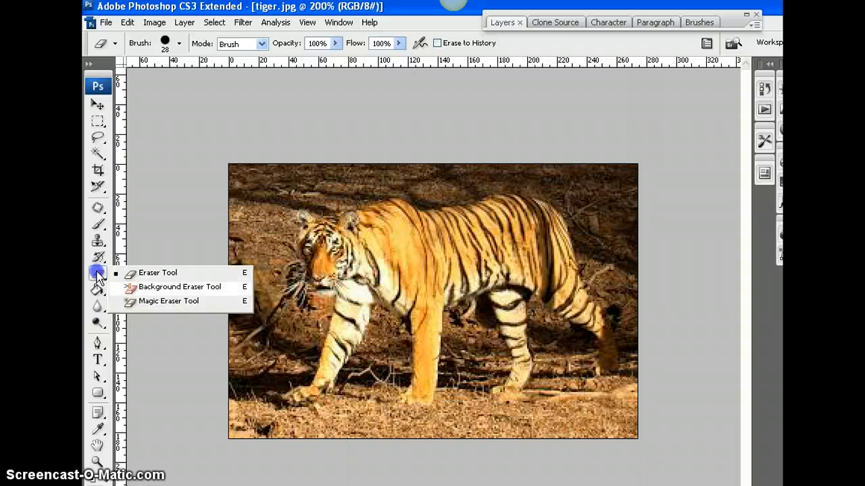
{"action": "left_click", "coordinate": [154, 273]}
{"action": "mouse_move", "coordinate": [254, 237]}
{"action": "left_mouse_down"}
{"action": "mouse_move", "coordinate": [250, 216]}
{"action": "mouse_move", "coordinate": [270, 207]}
{"action": "mouse_move", "coordinate": [259, 240]}
{"action": "mouse_move", "coordinate": [256, 203]}
{"action": "left_mouse_up"}
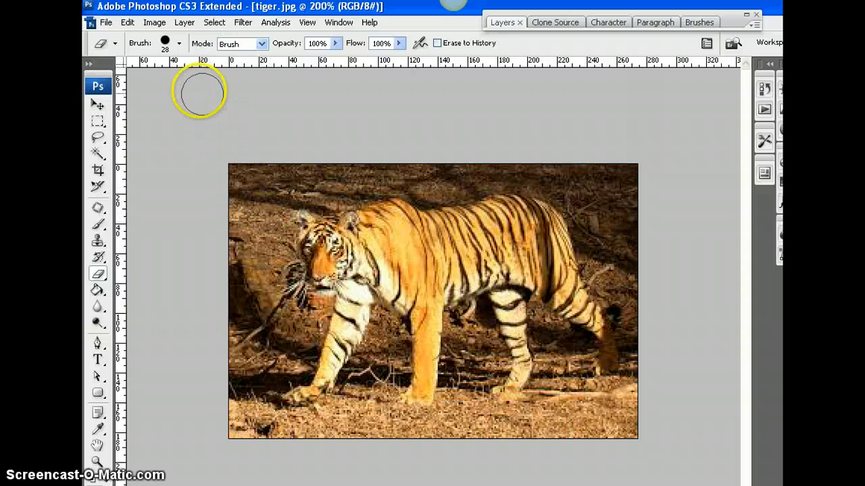
Try eraser brush diameters of 14, 81 and 10 px, and settle on 19 px
{"action": "left_click", "coordinate": [180, 44]}
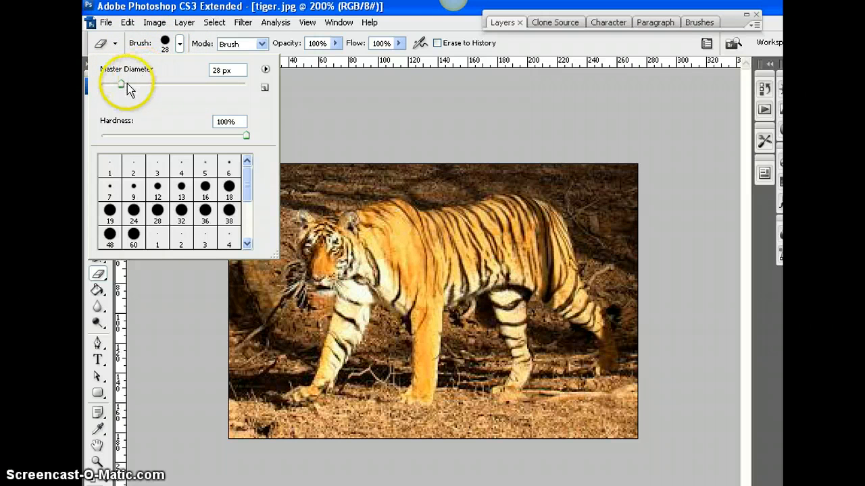
{"action": "left_click_drag", "start_coordinate": [121, 84], "coordinate": [112, 84]}
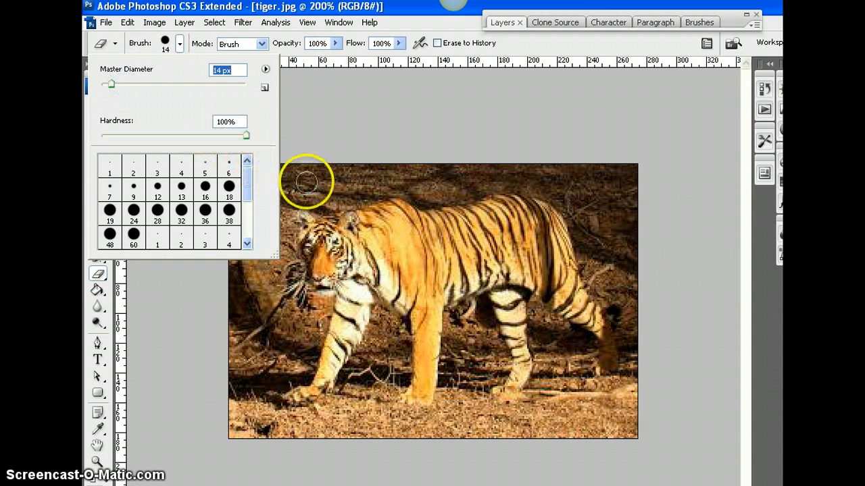
{"action": "left_click", "coordinate": [111, 85]}
{"action": "left_click_drag", "start_coordinate": [110, 85], "coordinate": [159, 84]}
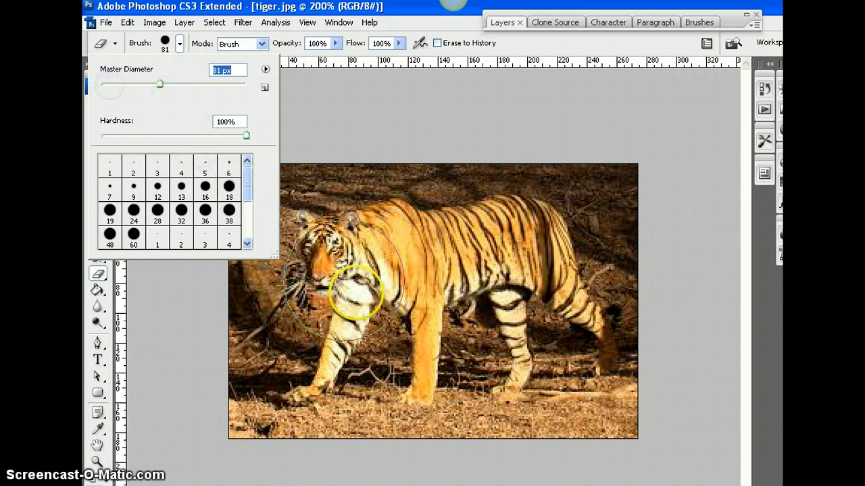
{"action": "left_click", "coordinate": [158, 85]}
{"action": "left_click_drag", "start_coordinate": [159, 86], "coordinate": [109, 85]}
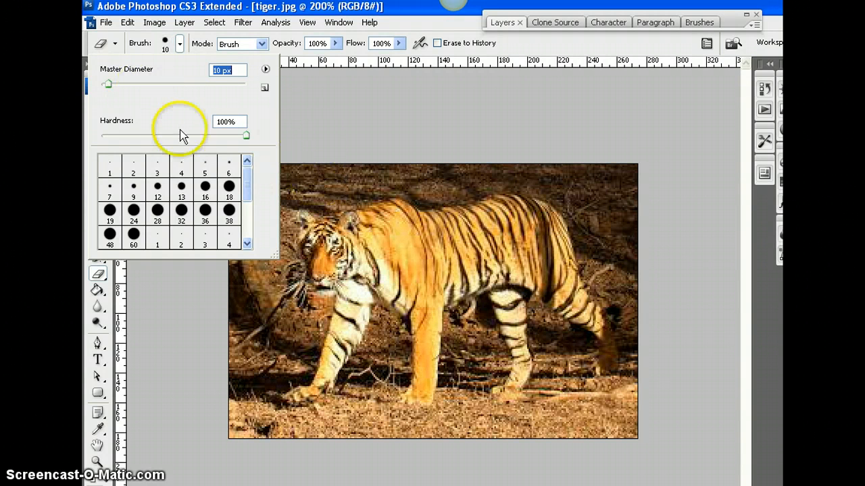
{"action": "left_click", "coordinate": [114, 84]}
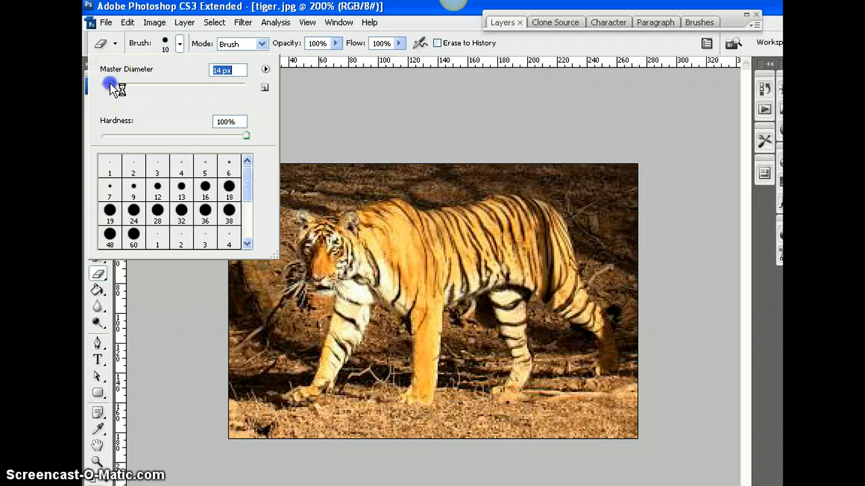
Try erasing a strip of background along the upper edge of the tiger photo, and undo both eraser strokes
{"action": "left_click", "coordinate": [328, 179]}
{"action": "mouse_move", "coordinate": [328, 180]}
{"action": "left_mouse_down"}
{"action": "mouse_move", "coordinate": [238, 175]}
{"action": "mouse_move", "coordinate": [424, 173]}
{"action": "left_mouse_up"}
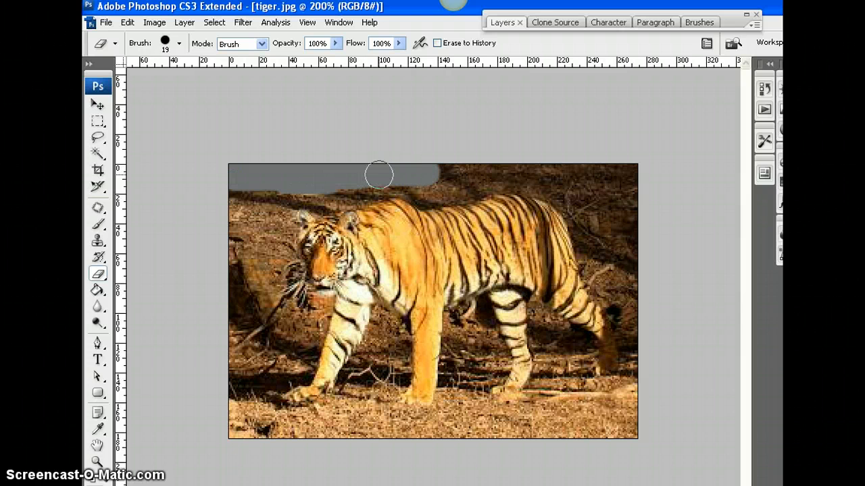
{"action": "key", "text": "ctrl+z"}
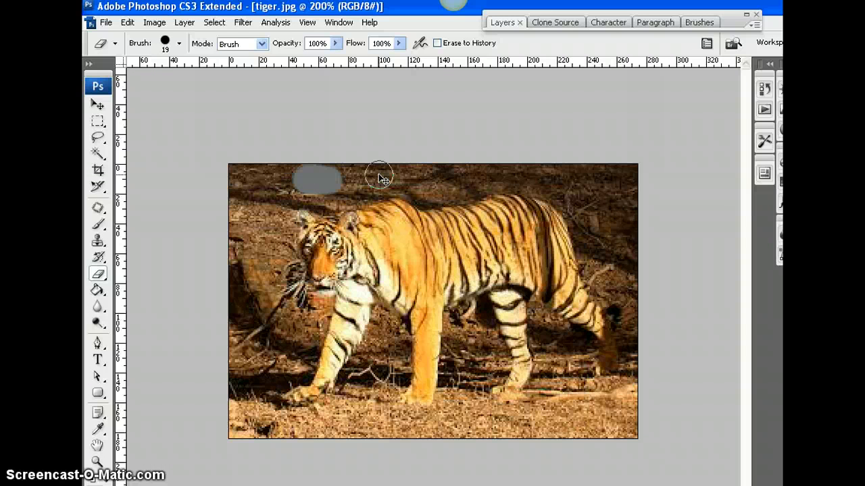
{"action": "key", "text": "ctrl+z"}
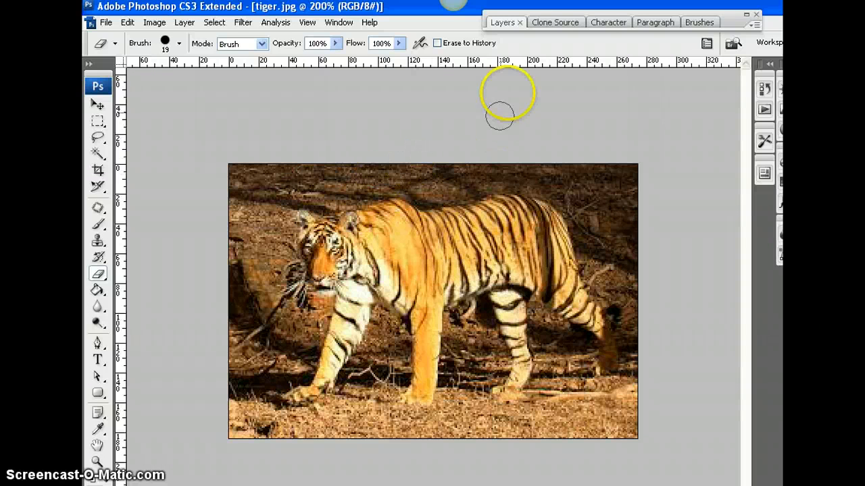
Convert the tiger image's locked Background into a regular editable layer, keeping the default name and settings
{"action": "left_click", "coordinate": [498, 25]}
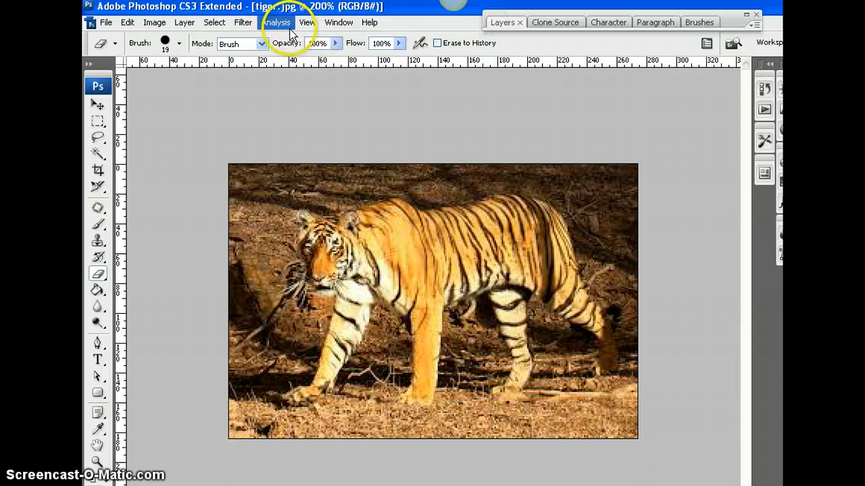
{"action": "left_click", "coordinate": [337, 23]}
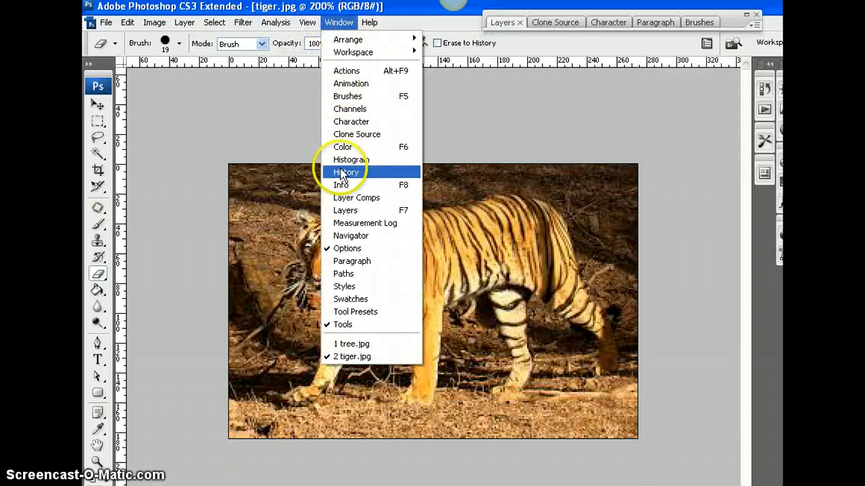
{"action": "left_click", "coordinate": [346, 210]}
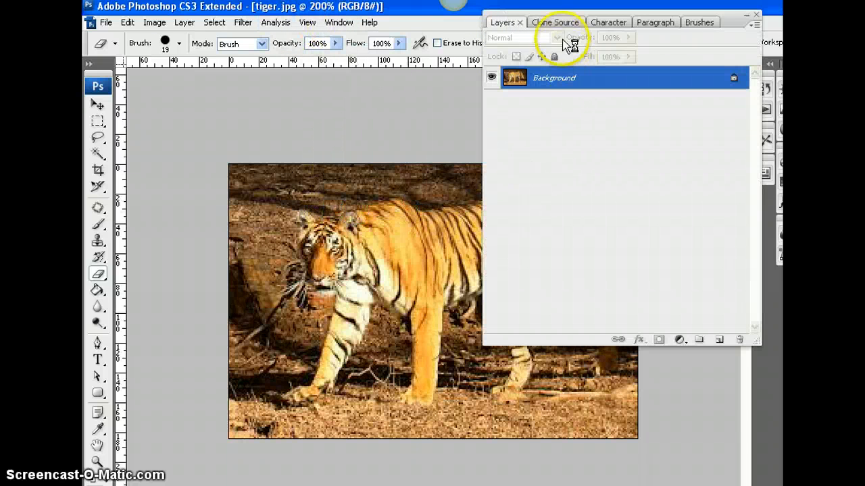
{"action": "left_click", "coordinate": [504, 80]}
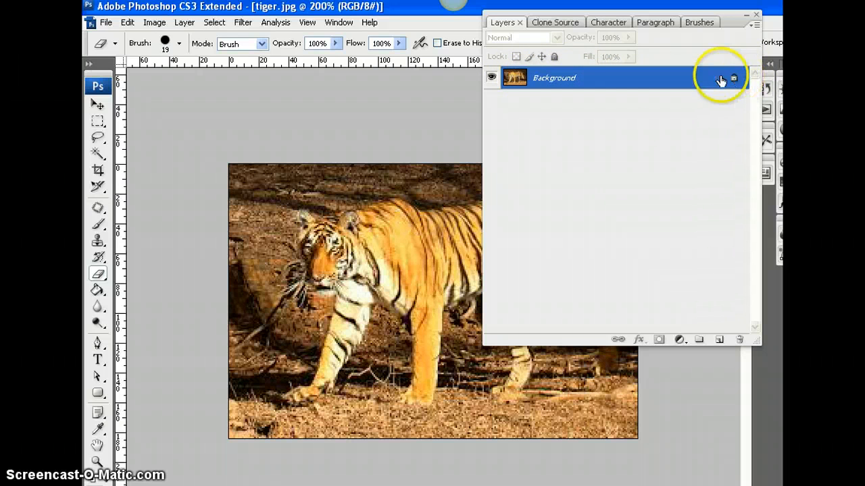
{"action": "double_click", "coordinate": [554, 80]}
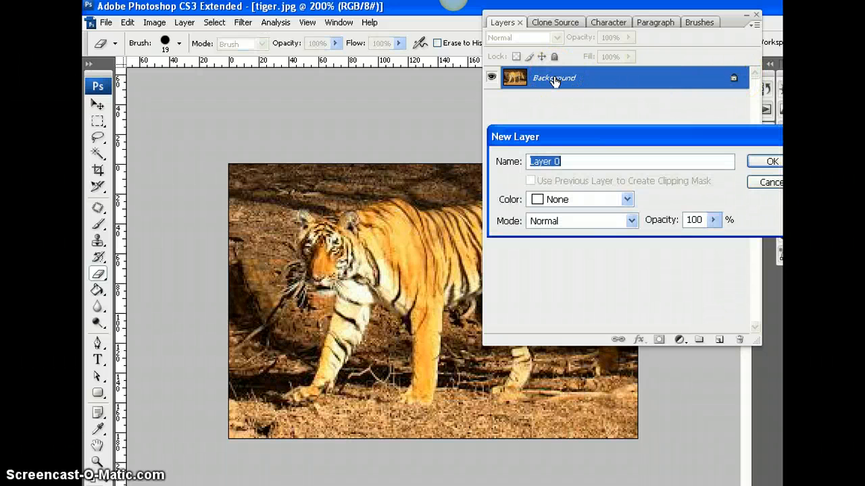
{"action": "left_click", "coordinate": [769, 162]}
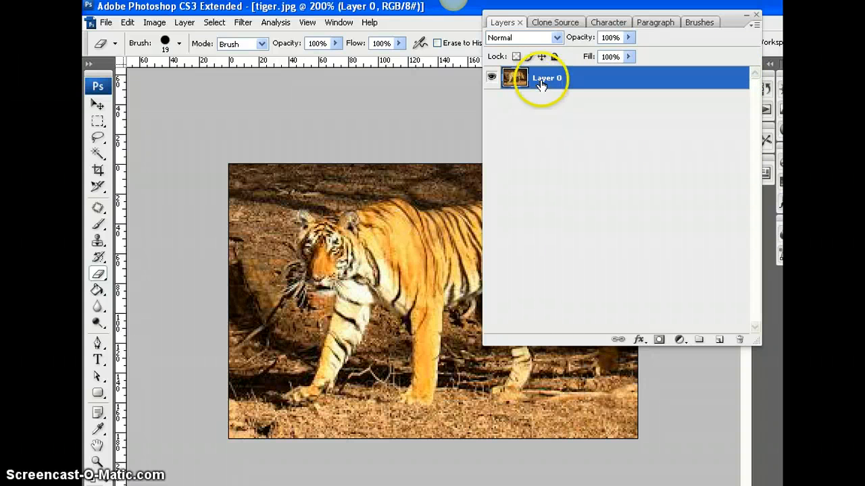
{"action": "left_click", "coordinate": [500, 25]}
Erase the background in the upper-left corner of the photo, down to the tiger's ears and forehead
{"action": "left_click_drag", "start_coordinate": [269, 170], "coordinate": [385, 169]}
{"action": "mouse_move", "coordinate": [295, 173]}
{"action": "left_mouse_down"}
{"action": "mouse_move", "coordinate": [248, 173]}
{"action": "mouse_move", "coordinate": [231, 213]}
{"action": "left_mouse_up"}
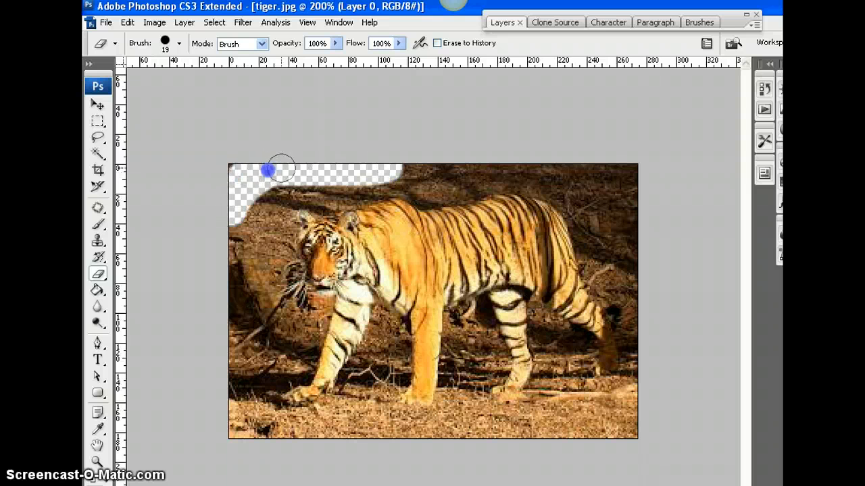
{"action": "left_click_drag", "start_coordinate": [281, 168], "coordinate": [264, 205]}
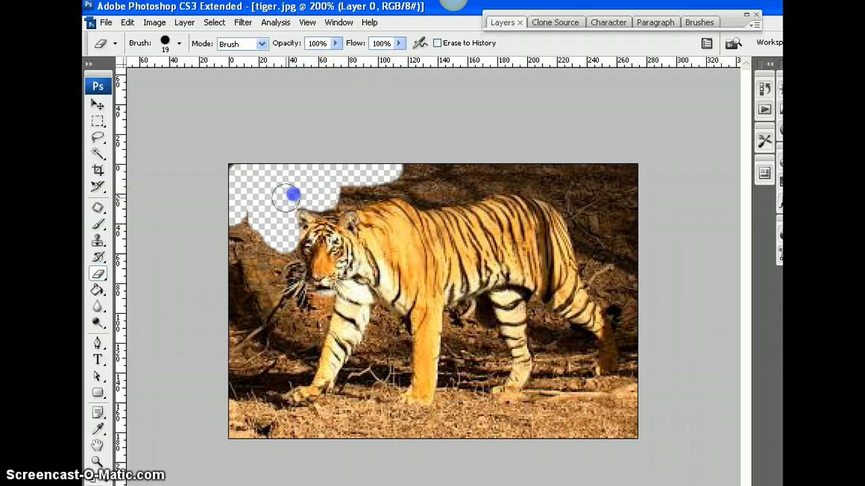
{"action": "left_click_drag", "start_coordinate": [288, 197], "coordinate": [290, 158]}
Erase the background above the tiger along its head, shoulders and back at 400% magnification
{"action": "key", "text": "ctrl+plus"}
{"action": "key", "text": "ctrl+plus"}
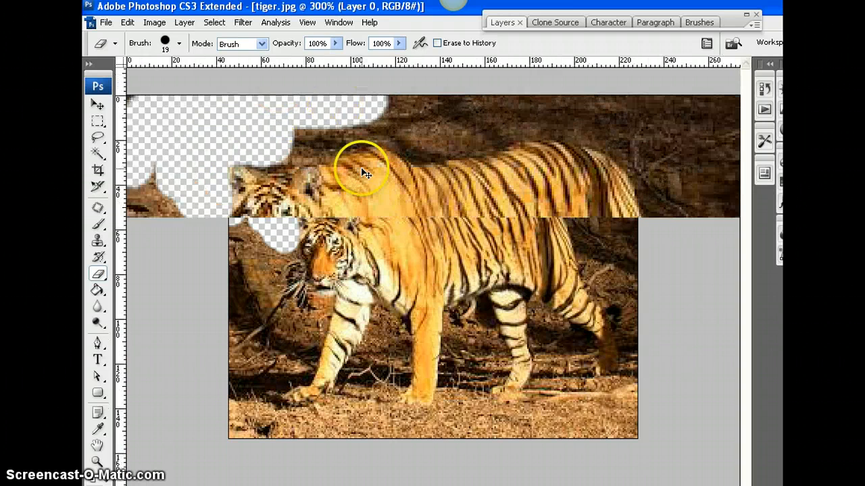
{"action": "scroll", "coordinate": [379, 180], "scroll_direction": "up", "scroll_amount": 2}
{"action": "mouse_move", "coordinate": [276, 101]}
{"action": "left_mouse_down"}
{"action": "mouse_move", "coordinate": [265, 129]}
{"action": "mouse_move", "coordinate": [230, 132]}
{"action": "mouse_move", "coordinate": [252, 108]}
{"action": "mouse_move", "coordinate": [293, 96]}
{"action": "mouse_move", "coordinate": [279, 117]}
{"action": "mouse_move", "coordinate": [360, 100]}
{"action": "mouse_move", "coordinate": [379, 102]}
{"action": "mouse_move", "coordinate": [415, 131]}
{"action": "mouse_move", "coordinate": [456, 131]}
{"action": "mouse_move", "coordinate": [572, 97]}
{"action": "mouse_move", "coordinate": [321, 84]}
{"action": "mouse_move", "coordinate": [728, 84]}
{"action": "mouse_move", "coordinate": [618, 104]}
{"action": "mouse_move", "coordinate": [691, 122]}
{"action": "mouse_move", "coordinate": [716, 148]}
{"action": "mouse_move", "coordinate": [737, 130]}
{"action": "mouse_move", "coordinate": [734, 175]}
{"action": "mouse_move", "coordinate": [677, 122]}
{"action": "mouse_move", "coordinate": [656, 115]}
{"action": "left_mouse_up"}
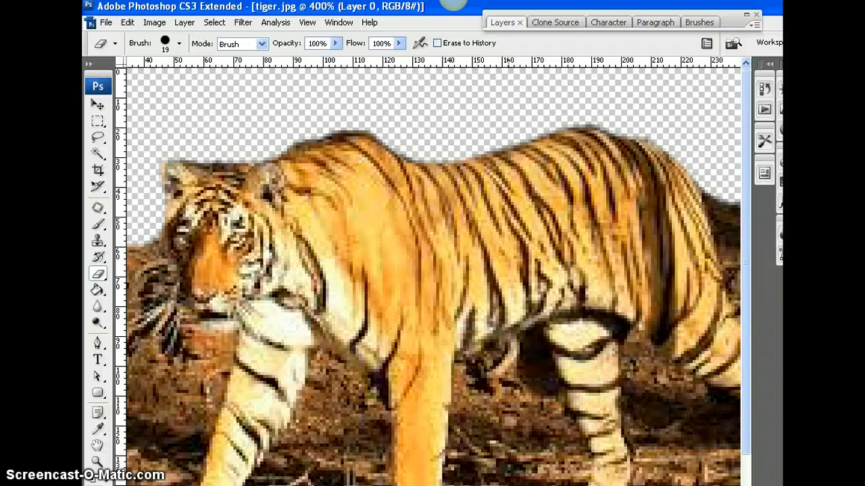
Erase the background behind the tiger's rump and down the outer edge of its rear hind leg
{"action": "scroll", "coordinate": [433, 272], "scroll_direction": "right", "scroll_amount": 3}
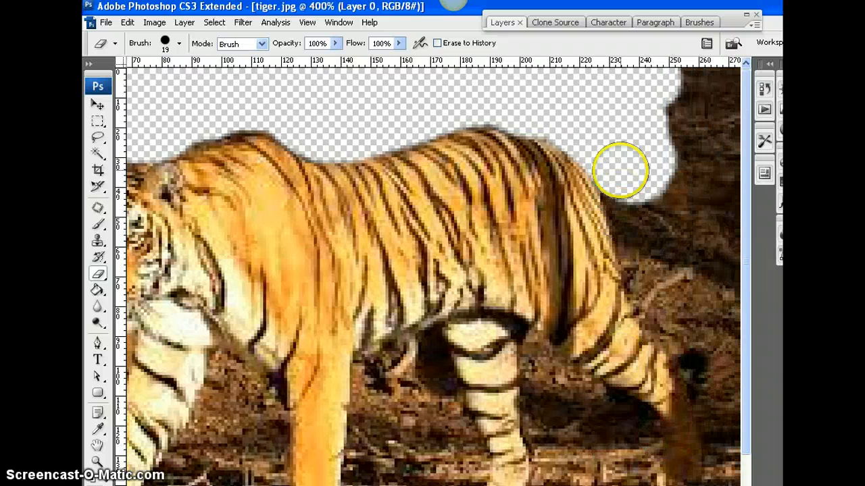
{"action": "mouse_move", "coordinate": [620, 166]}
{"action": "left_mouse_down"}
{"action": "mouse_move", "coordinate": [651, 289]}
{"action": "mouse_move", "coordinate": [676, 313]}
{"action": "mouse_move", "coordinate": [676, 58]}
{"action": "mouse_move", "coordinate": [732, 133]}
{"action": "mouse_move", "coordinate": [704, 302]}
{"action": "mouse_move", "coordinate": [703, 93]}
{"action": "mouse_move", "coordinate": [698, 233]}
{"action": "left_mouse_up"}
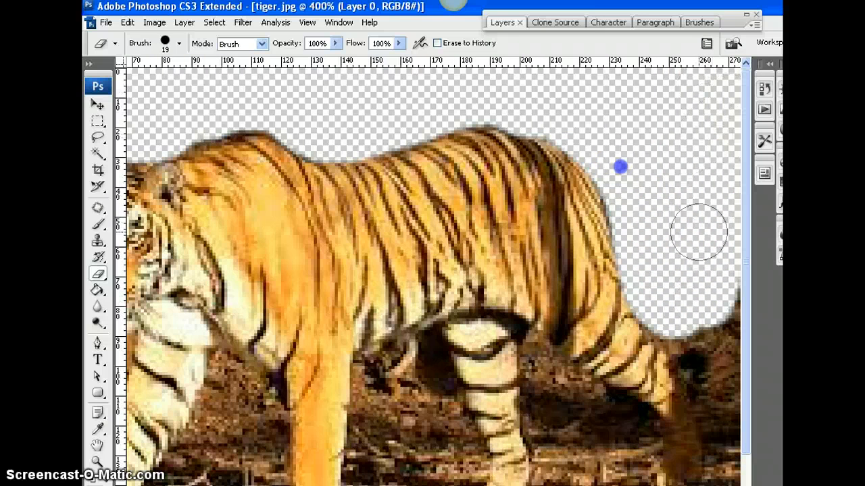
{"action": "mouse_move", "coordinate": [723, 317]}
{"action": "left_mouse_down"}
{"action": "mouse_move", "coordinate": [726, 405]}
{"action": "mouse_move", "coordinate": [676, 328]}
{"action": "mouse_move", "coordinate": [735, 342]}
{"action": "left_mouse_up"}
{"action": "mouse_move", "coordinate": [738, 393]}
{"action": "left_mouse_down"}
{"action": "mouse_move", "coordinate": [743, 459]}
{"action": "mouse_move", "coordinate": [731, 423]}
{"action": "left_mouse_up"}
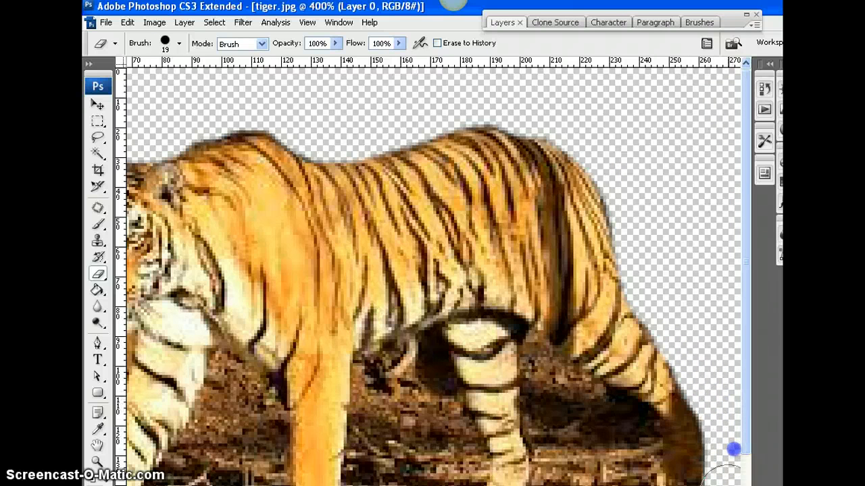
Erase the background between the tiger's hind legs and beneath its belly
{"action": "mouse_move", "coordinate": [637, 476]}
{"action": "left_mouse_down"}
{"action": "mouse_move", "coordinate": [639, 446]}
{"action": "mouse_move", "coordinate": [610, 410]}
{"action": "mouse_move", "coordinate": [546, 377]}
{"action": "mouse_move", "coordinate": [556, 444]}
{"action": "left_mouse_up"}
{"action": "mouse_move", "coordinate": [546, 387]}
{"action": "left_mouse_down"}
{"action": "mouse_move", "coordinate": [540, 347]}
{"action": "mouse_move", "coordinate": [579, 453]}
{"action": "mouse_move", "coordinate": [598, 466]}
{"action": "left_mouse_up"}
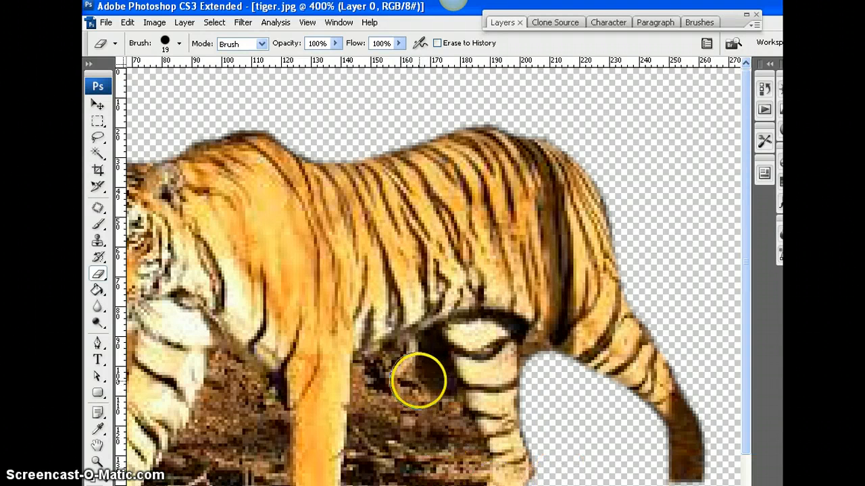
{"action": "mouse_move", "coordinate": [419, 381]}
{"action": "left_mouse_down"}
{"action": "mouse_move", "coordinate": [413, 362]}
{"action": "mouse_move", "coordinate": [379, 371]}
{"action": "mouse_move", "coordinate": [373, 458]}
{"action": "mouse_move", "coordinate": [425, 440]}
{"action": "mouse_move", "coordinate": [403, 436]}
{"action": "left_mouse_up"}
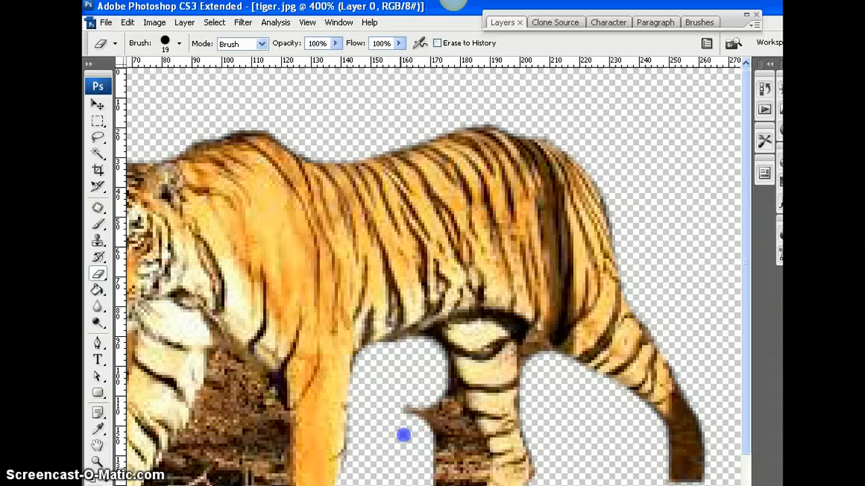
{"action": "mouse_move", "coordinate": [452, 481]}
{"action": "left_mouse_down"}
{"action": "mouse_move", "coordinate": [460, 459]}
{"action": "mouse_move", "coordinate": [430, 390]}
{"action": "mouse_move", "coordinate": [398, 412]}
{"action": "left_mouse_up"}
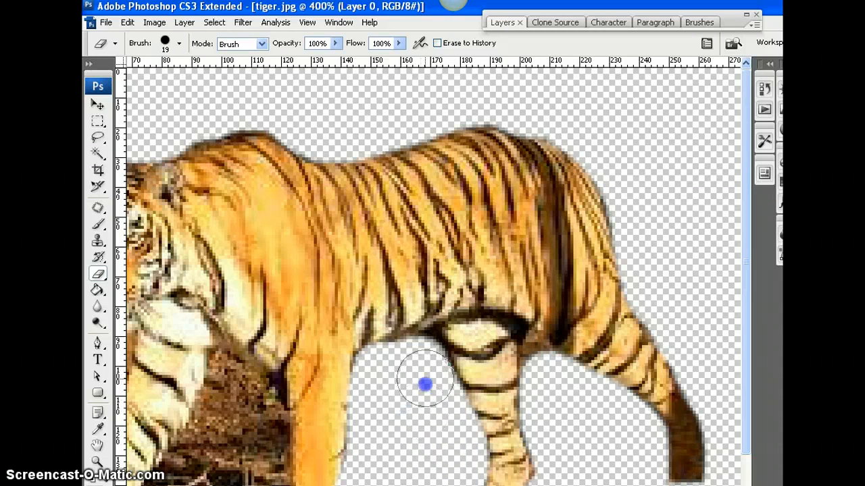
Erase the background in front of the tiger's face and along the outer edge of its leading front leg
{"action": "mouse_move", "coordinate": [425, 384]}
{"action": "left_mouse_down"}
{"action": "mouse_move", "coordinate": [411, 385]}
{"action": "mouse_move", "coordinate": [381, 475]}
{"action": "mouse_move", "coordinate": [273, 485]}
{"action": "left_mouse_up"}
{"action": "mouse_move", "coordinate": [156, 108]}
{"action": "left_mouse_down"}
{"action": "mouse_move", "coordinate": [145, 326]}
{"action": "mouse_move", "coordinate": [192, 252]}
{"action": "mouse_move", "coordinate": [232, 270]}
{"action": "mouse_move", "coordinate": [245, 264]}
{"action": "mouse_move", "coordinate": [218, 232]}
{"action": "mouse_move", "coordinate": [243, 185]}
{"action": "left_mouse_up"}
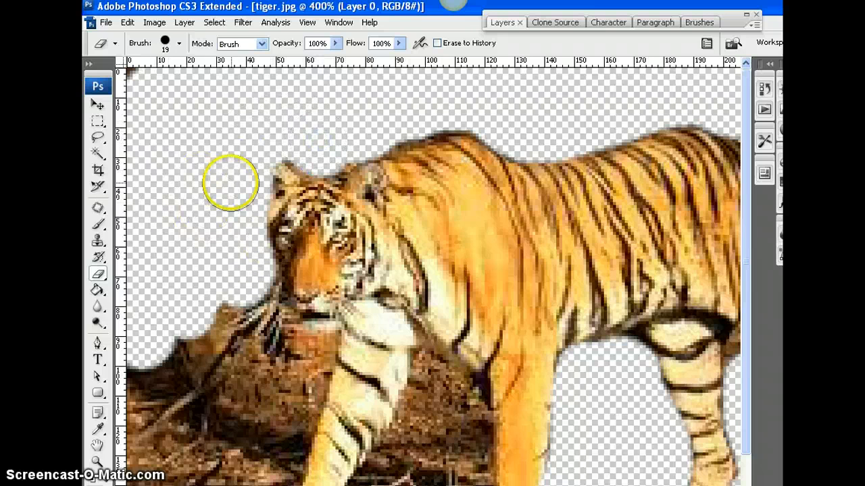
{"action": "scroll", "coordinate": [165, 255], "scroll_direction": "down", "scroll_amount": 3}
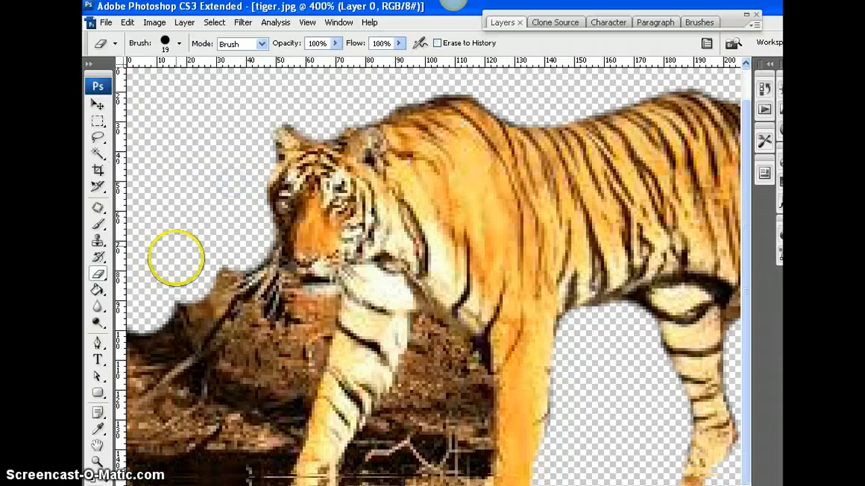
{"action": "mouse_move", "coordinate": [214, 221]}
{"action": "left_mouse_down"}
{"action": "mouse_move", "coordinate": [222, 279]}
{"action": "mouse_move", "coordinate": [246, 282]}
{"action": "mouse_move", "coordinate": [173, 268]}
{"action": "mouse_move", "coordinate": [121, 398]}
{"action": "mouse_move", "coordinate": [122, 388]}
{"action": "mouse_move", "coordinate": [189, 348]}
{"action": "mouse_move", "coordinate": [167, 343]}
{"action": "mouse_move", "coordinate": [216, 398]}
{"action": "mouse_move", "coordinate": [268, 404]}
{"action": "mouse_move", "coordinate": [286, 322]}
{"action": "mouse_move", "coordinate": [200, 422]}
{"action": "mouse_move", "coordinate": [207, 437]}
{"action": "mouse_move", "coordinate": [219, 428]}
{"action": "mouse_move", "coordinate": [222, 463]}
{"action": "mouse_move", "coordinate": [191, 407]}
{"action": "mouse_move", "coordinate": [223, 465]}
{"action": "left_mouse_up"}
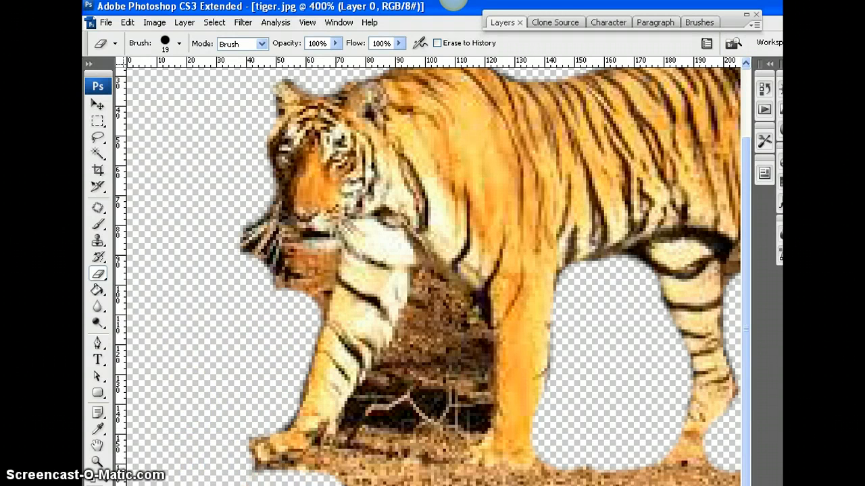
Erase the background between the front legs and the ground beneath the tiger's paws
{"action": "mouse_move", "coordinate": [341, 481]}
{"action": "left_mouse_down"}
{"action": "mouse_move", "coordinate": [371, 444]}
{"action": "mouse_move", "coordinate": [328, 469]}
{"action": "mouse_move", "coordinate": [399, 380]}
{"action": "mouse_move", "coordinate": [437, 301]}
{"action": "mouse_move", "coordinate": [452, 311]}
{"action": "mouse_move", "coordinate": [457, 336]}
{"action": "mouse_move", "coordinate": [448, 411]}
{"action": "mouse_move", "coordinate": [429, 428]}
{"action": "mouse_move", "coordinate": [429, 386]}
{"action": "mouse_move", "coordinate": [375, 467]}
{"action": "left_mouse_up"}
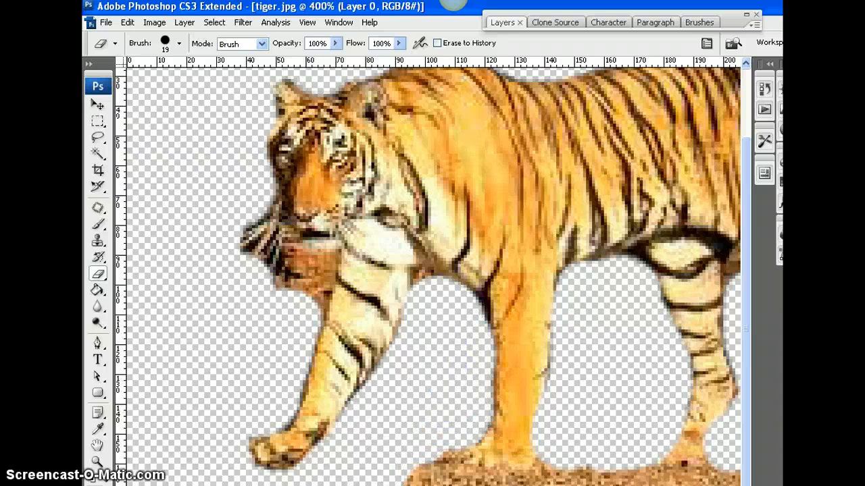
{"action": "left_click_drag", "start_coordinate": [477, 482], "coordinate": [445, 466]}
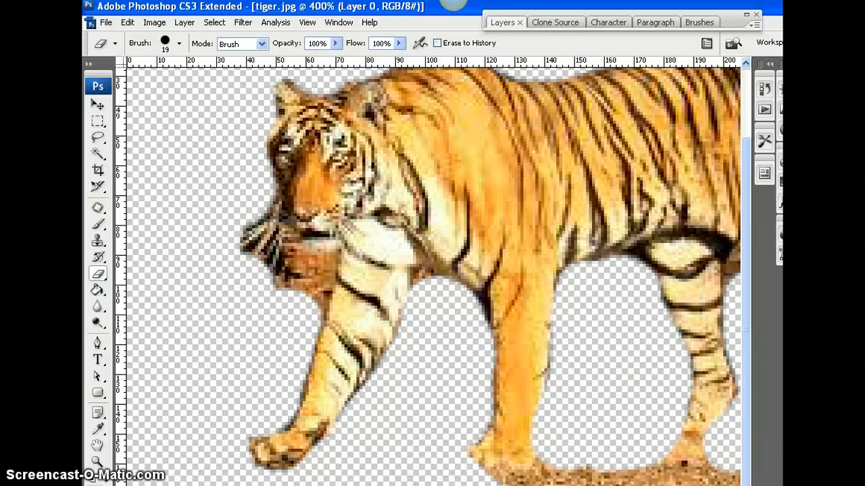
{"action": "mouse_move", "coordinate": [501, 481]}
{"action": "left_mouse_down"}
{"action": "mouse_move", "coordinate": [602, 440]}
{"action": "mouse_move", "coordinate": [624, 478]}
{"action": "mouse_move", "coordinate": [665, 450]}
{"action": "mouse_move", "coordinate": [717, 449]}
{"action": "left_mouse_up"}
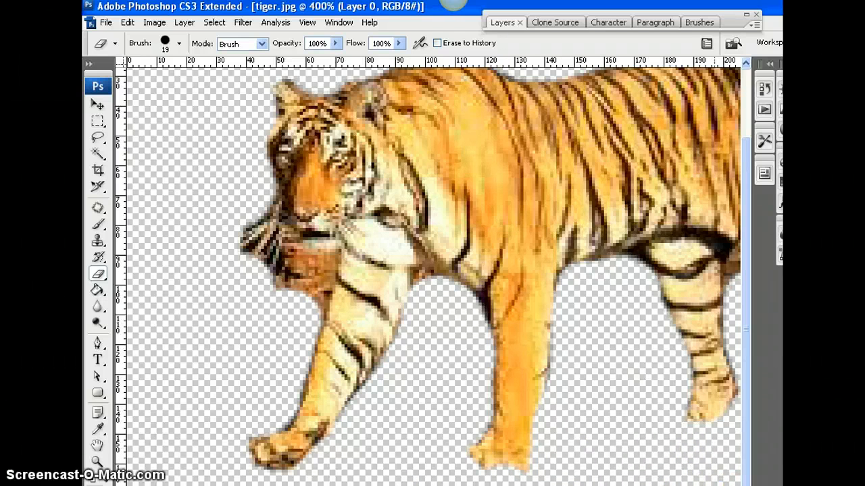
Erase the leftover patch of ground in the photo's lower-right corner at 200% magnification
{"action": "key", "text": "ctrl+minus"}
{"action": "key", "text": "ctrl+minus"}
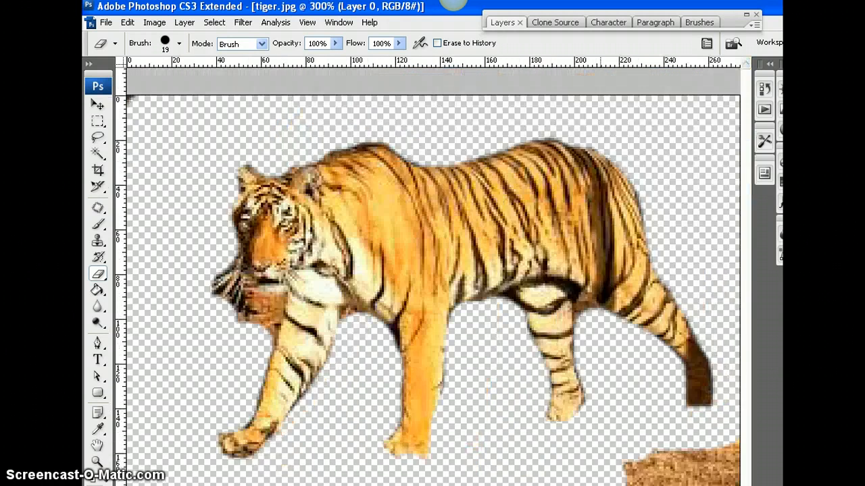
{"action": "left_click", "coordinate": [569, 410]}
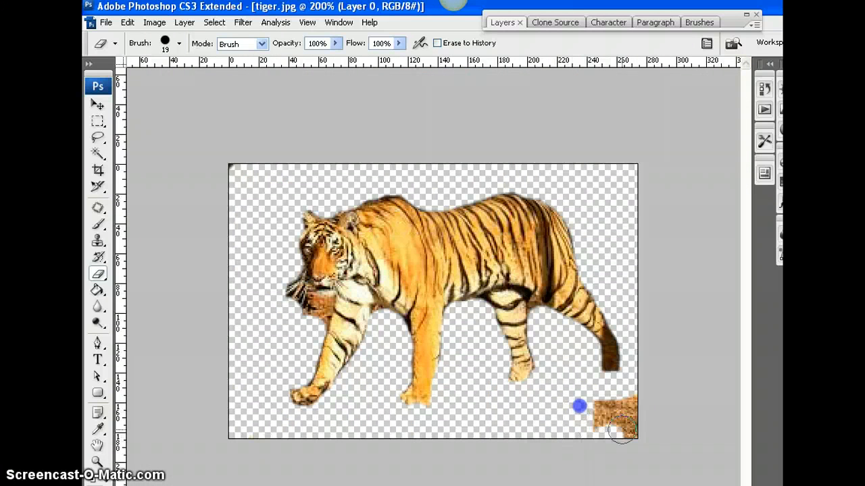
{"action": "left_click_drag", "start_coordinate": [623, 427], "coordinate": [586, 430]}
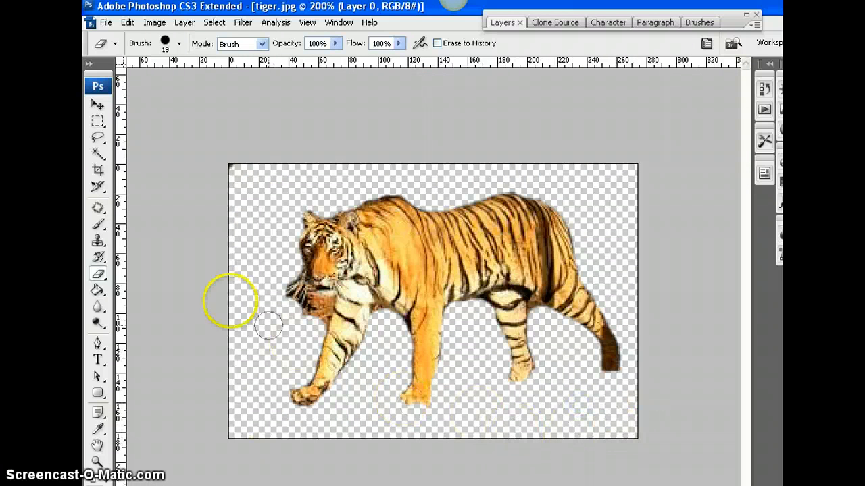
Erase the background remnants under the tiger's chin and at the inner top of its front leg with a 6 px eraser
{"action": "left_click", "coordinate": [179, 45]}
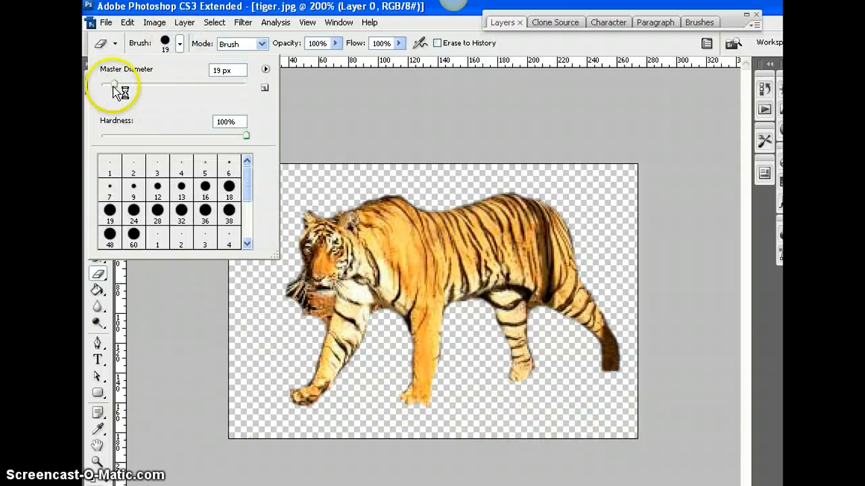
{"action": "left_click_drag", "start_coordinate": [118, 88], "coordinate": [113, 91]}
{"action": "left_click", "coordinate": [298, 311]}
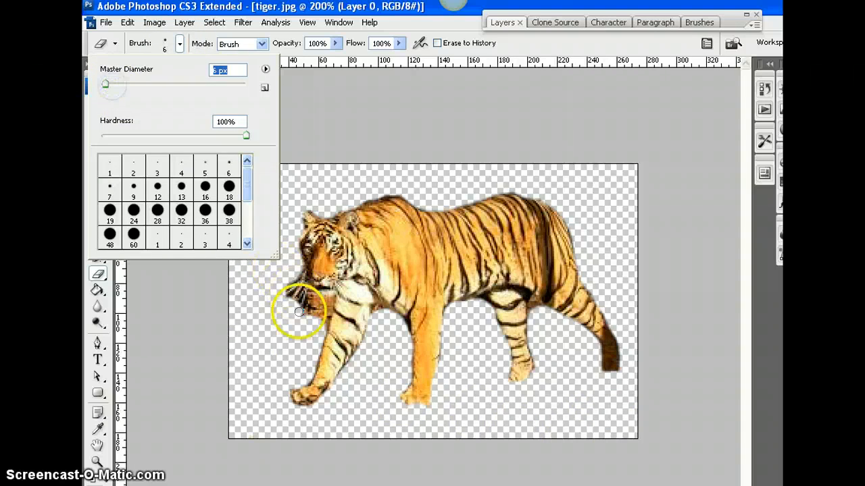
{"action": "scroll", "coordinate": [298, 311], "scroll_direction": "up", "scroll_amount": 6}
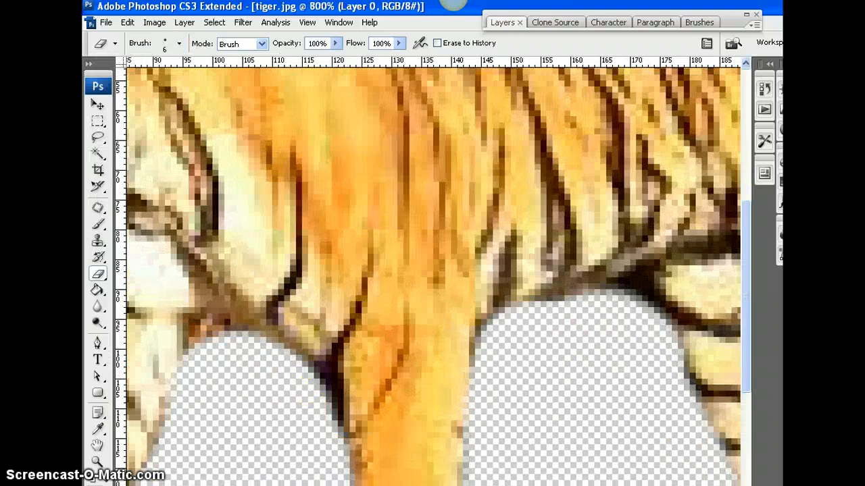
{"action": "scroll", "coordinate": [433, 277], "scroll_direction": "left", "scroll_amount": 5}
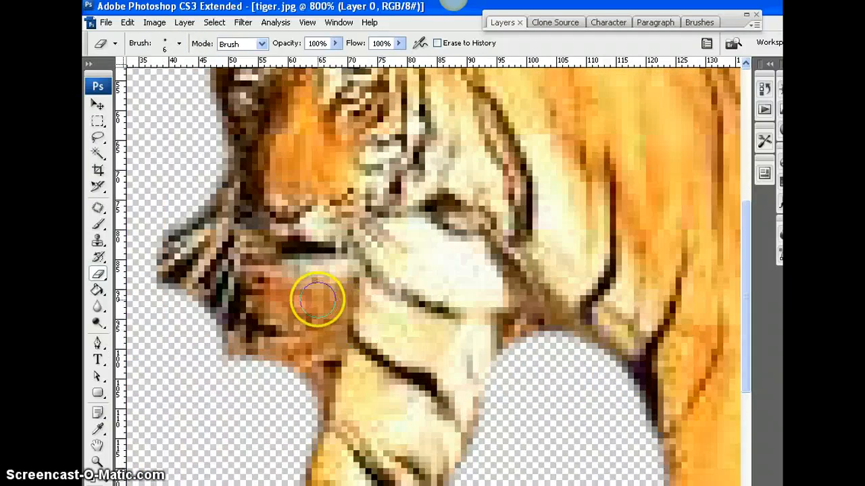
{"action": "mouse_move", "coordinate": [318, 300]}
{"action": "left_mouse_down"}
{"action": "mouse_move", "coordinate": [299, 407]}
{"action": "mouse_move", "coordinate": [342, 296]}
{"action": "mouse_move", "coordinate": [280, 297]}
{"action": "mouse_move", "coordinate": [279, 331]}
{"action": "mouse_move", "coordinate": [259, 353]}
{"action": "mouse_move", "coordinate": [203, 344]}
{"action": "left_mouse_up"}
{"action": "mouse_move", "coordinate": [562, 341]}
{"action": "left_mouse_down"}
{"action": "mouse_move", "coordinate": [528, 331]}
{"action": "mouse_move", "coordinate": [510, 341]}
{"action": "left_mouse_up"}
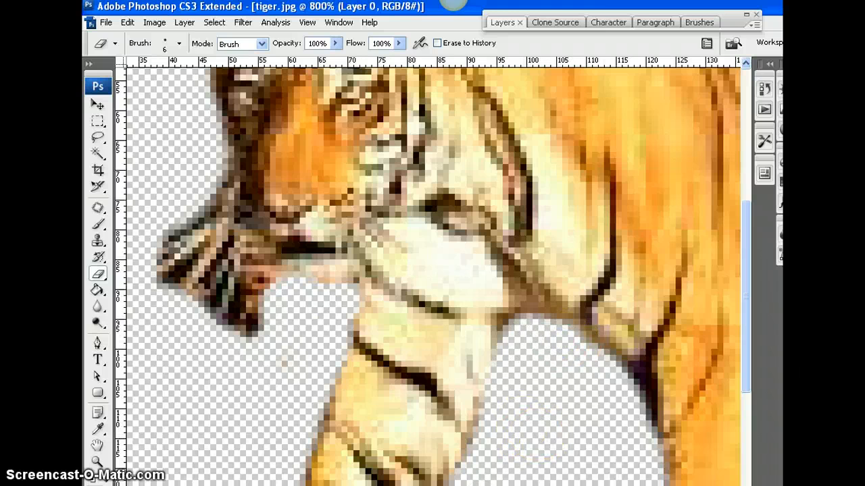
Erase the remaining sliver of background where the hind legs meet, and return to 200% magnification
{"action": "scroll", "coordinate": [432, 270], "scroll_direction": "right", "scroll_amount": 5}
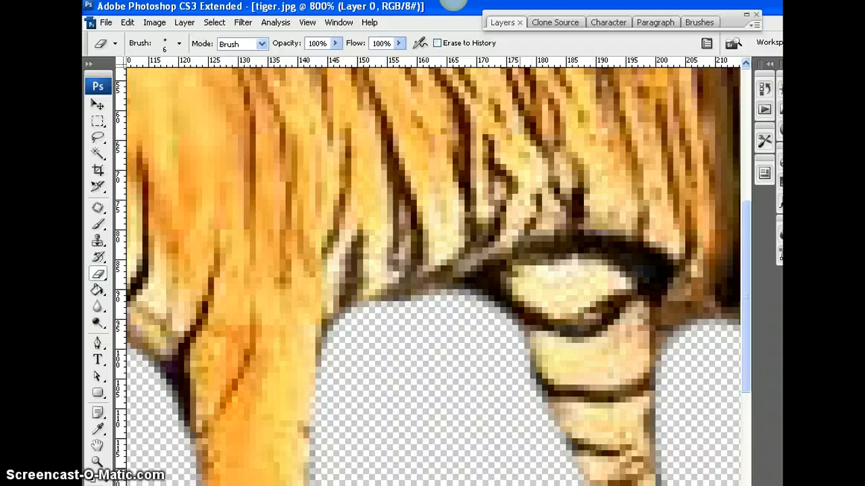
{"action": "scroll", "coordinate": [433, 270], "scroll_direction": "right", "scroll_amount": 5}
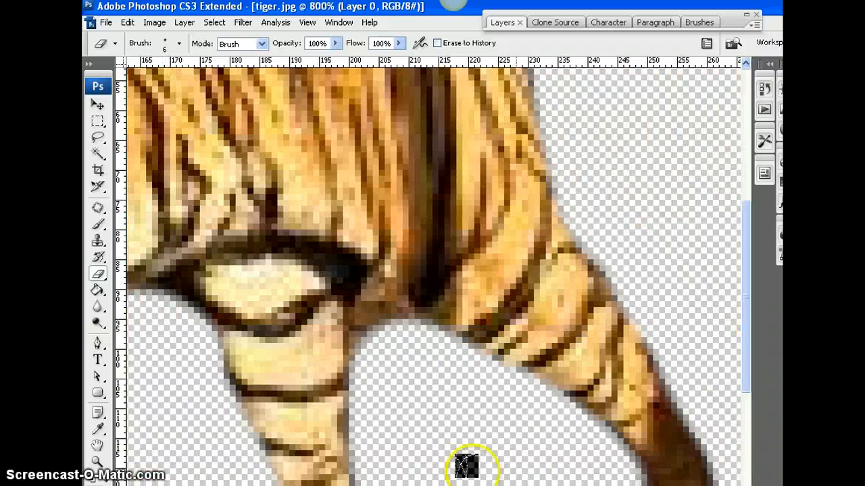
{"action": "left_click", "coordinate": [396, 331]}
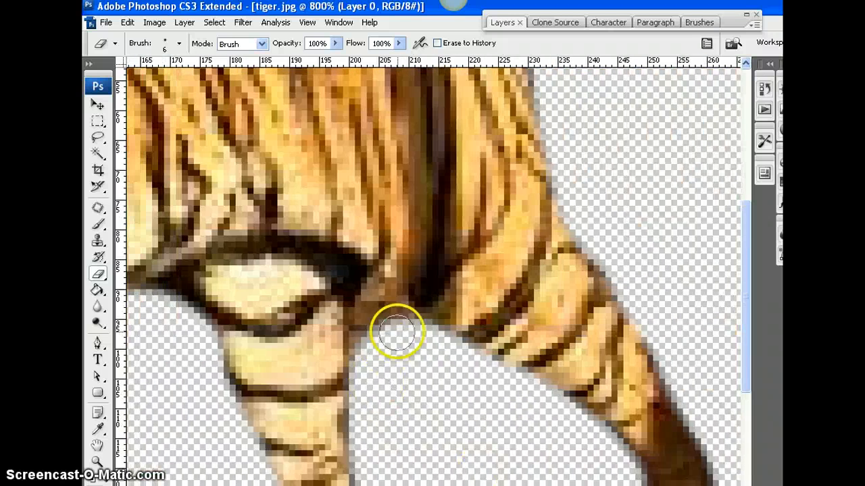
{"action": "mouse_move", "coordinate": [398, 333]}
{"action": "left_mouse_down"}
{"action": "mouse_move", "coordinate": [379, 321]}
{"action": "mouse_move", "coordinate": [364, 328]}
{"action": "left_mouse_up"}
{"action": "left_click", "coordinate": [413, 366]}
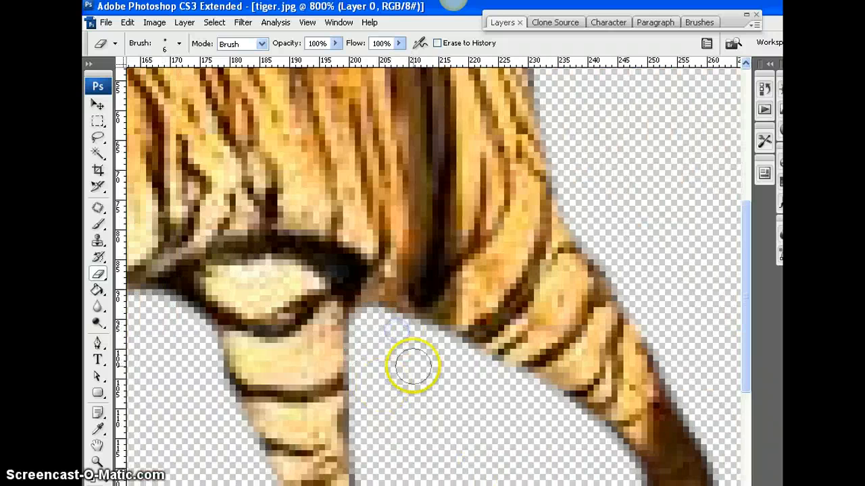
{"action": "key", "text": "ctrl+minus"}
{"action": "key", "text": "ctrl+minus"}
{"action": "key", "text": "ctrl+minus"}
{"action": "key", "text": "ctrl+minus"}
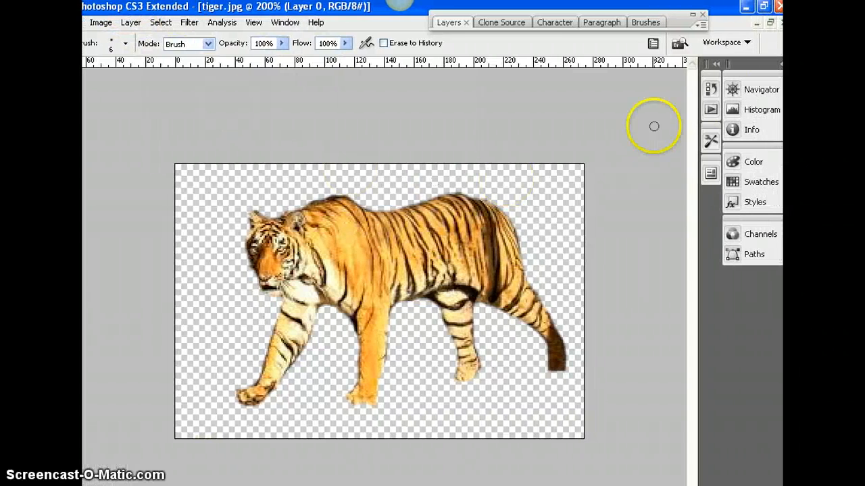
Restore the tiger.jpg document to a floating window and place it beside the tree.jpg window
{"action": "left_click", "coordinate": [764, 8]}
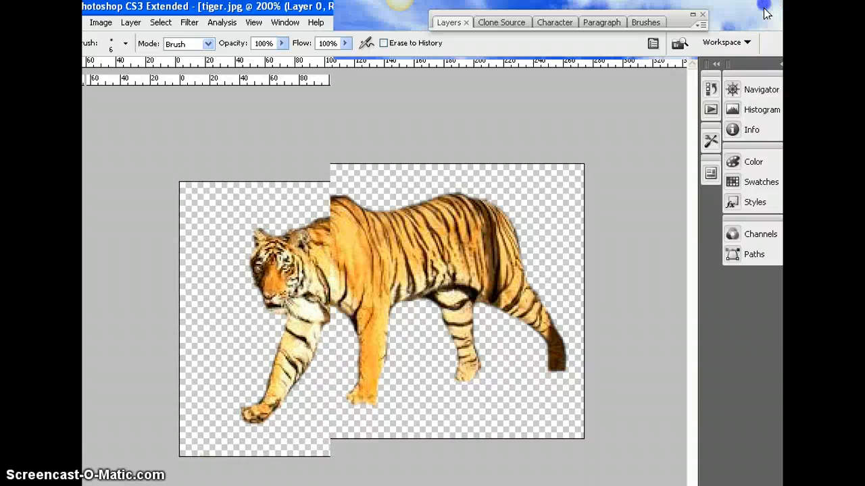
{"action": "left_click", "coordinate": [303, 8]}
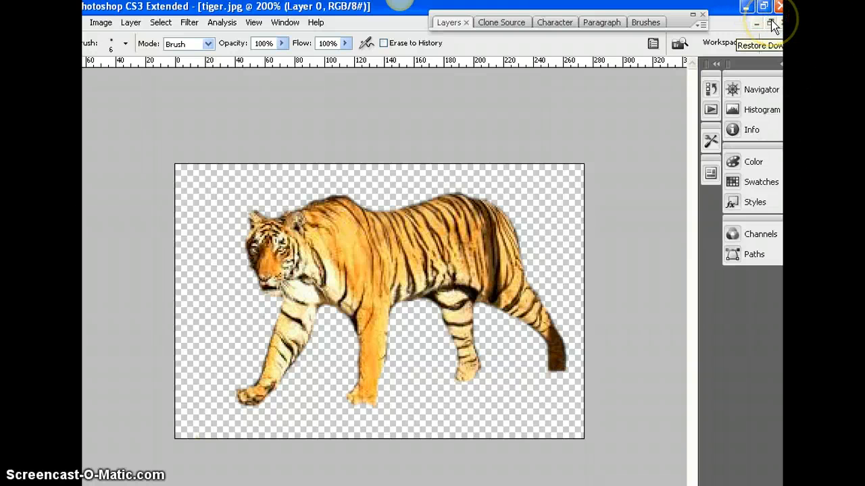
{"action": "left_click", "coordinate": [771, 23]}
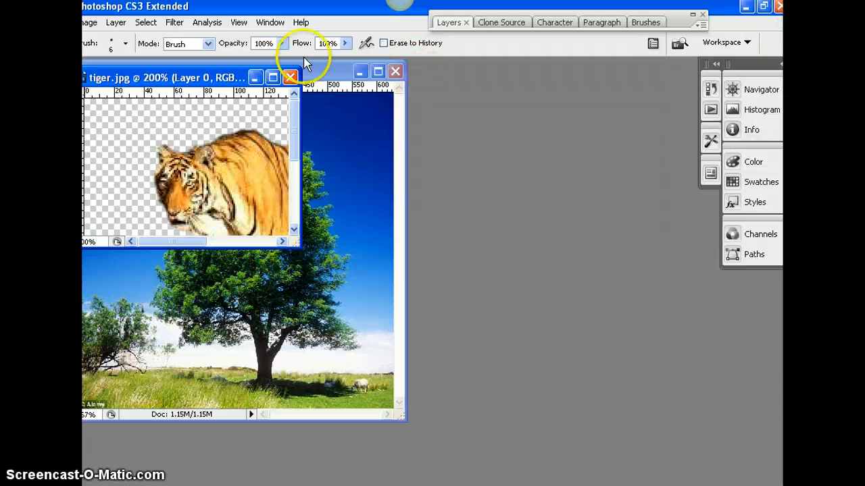
{"action": "left_click_drag", "start_coordinate": [196, 83], "coordinate": [576, 216]}
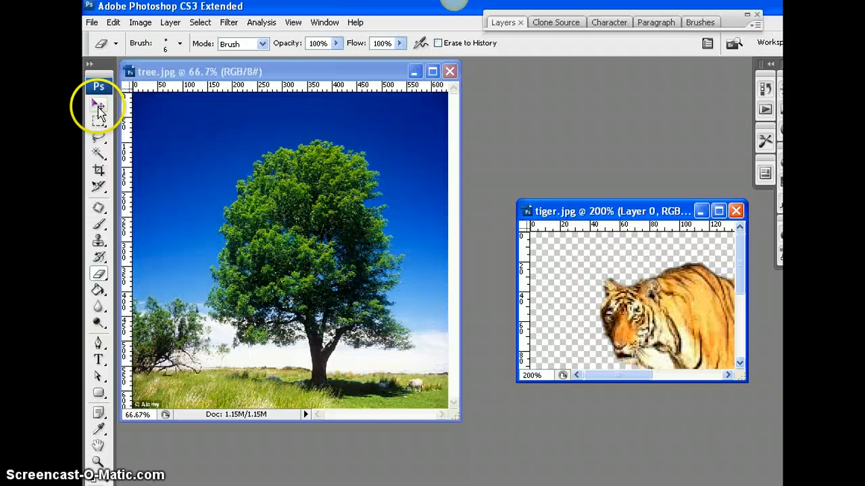
Copy the tiger cutout into tree.jpg with the Move tool and place it on the grass in the maximized picture's lower-right corner
{"action": "left_click", "coordinate": [99, 108]}
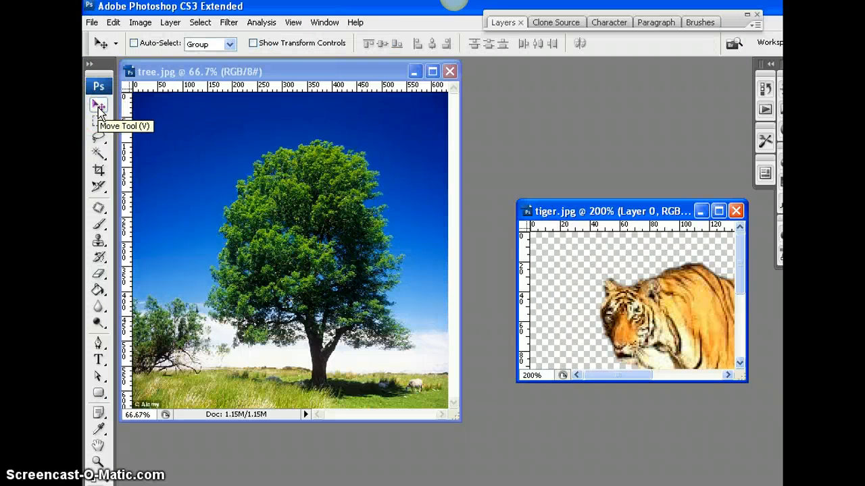
{"action": "left_click_drag", "start_coordinate": [350, 252], "coordinate": [574, 277]}
{"action": "left_click_drag", "start_coordinate": [543, 257], "coordinate": [453, 223]}
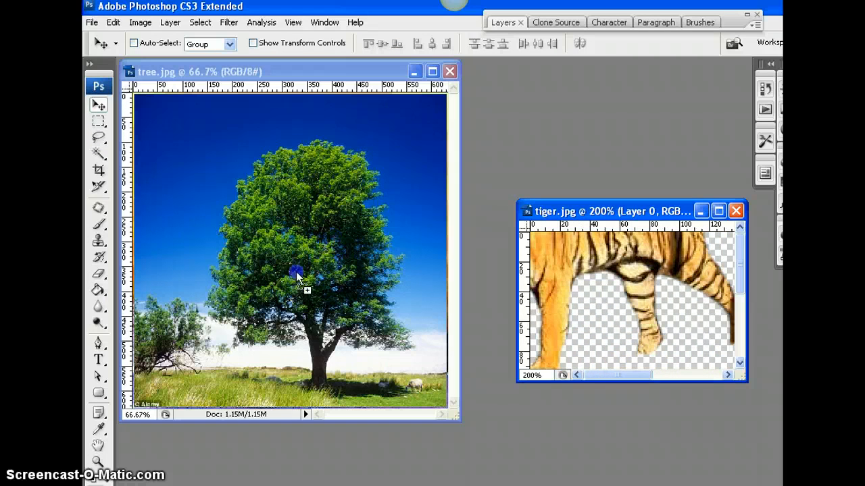
{"action": "left_click_drag", "start_coordinate": [278, 317], "coordinate": [280, 317]}
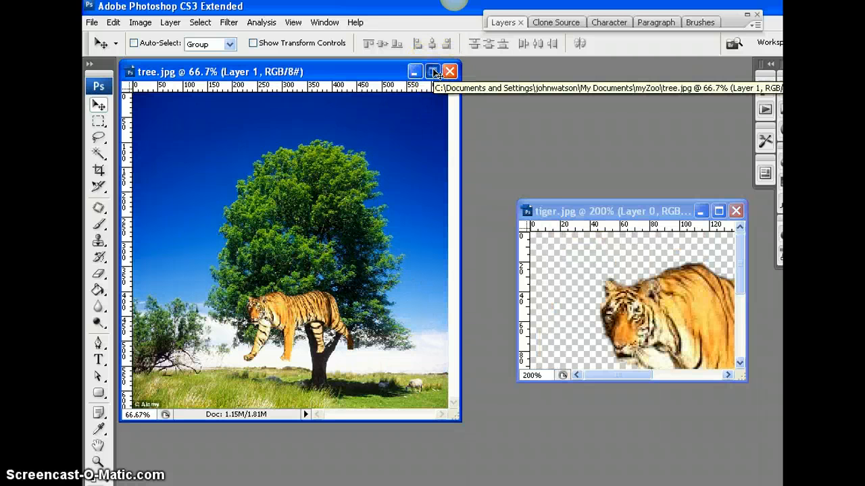
{"action": "left_click", "coordinate": [433, 71]}
{"action": "left_click_drag", "start_coordinate": [431, 370], "coordinate": [545, 431]}
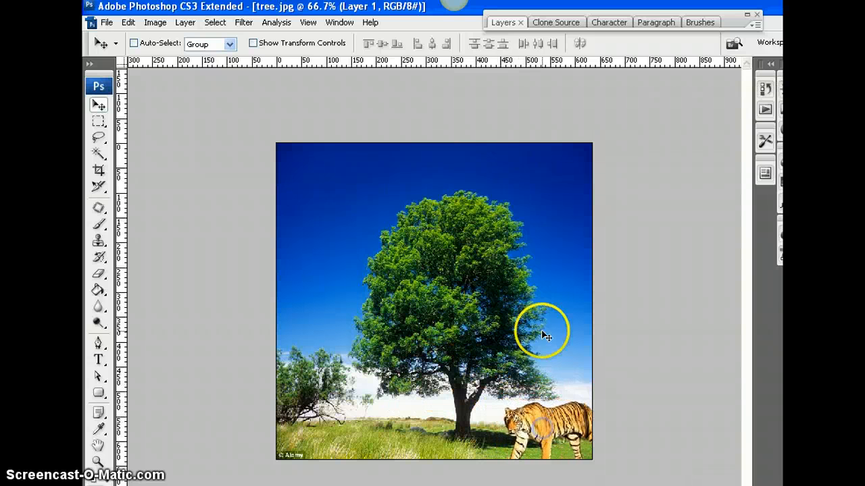
Expand the layer list of tree.jpg and move it aside so the tree and tiger are uncovered
{"action": "left_click", "coordinate": [497, 24]}
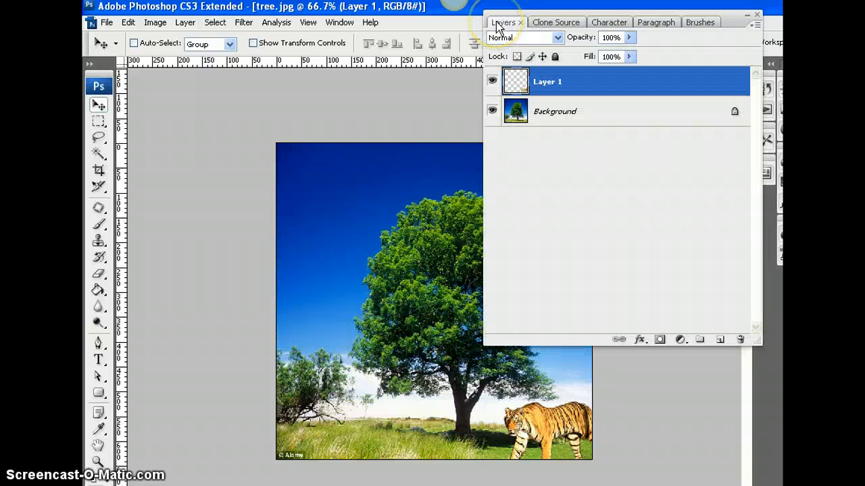
{"action": "left_click", "coordinate": [498, 24]}
{"action": "left_click", "coordinate": [340, 23]}
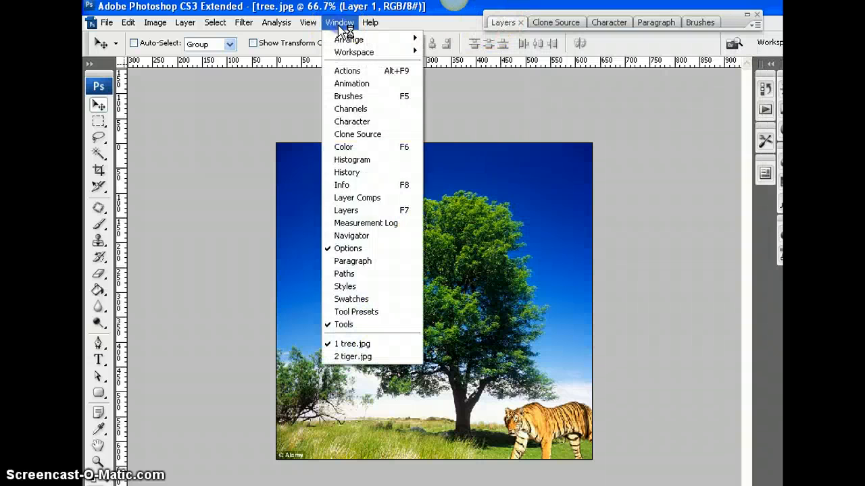
{"action": "left_click", "coordinate": [344, 212]}
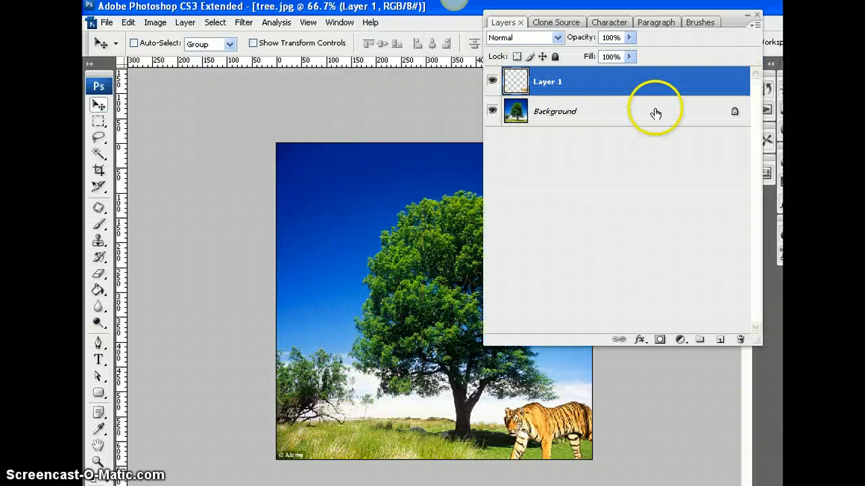
{"action": "left_click_drag", "start_coordinate": [501, 22], "coordinate": [610, 24]}
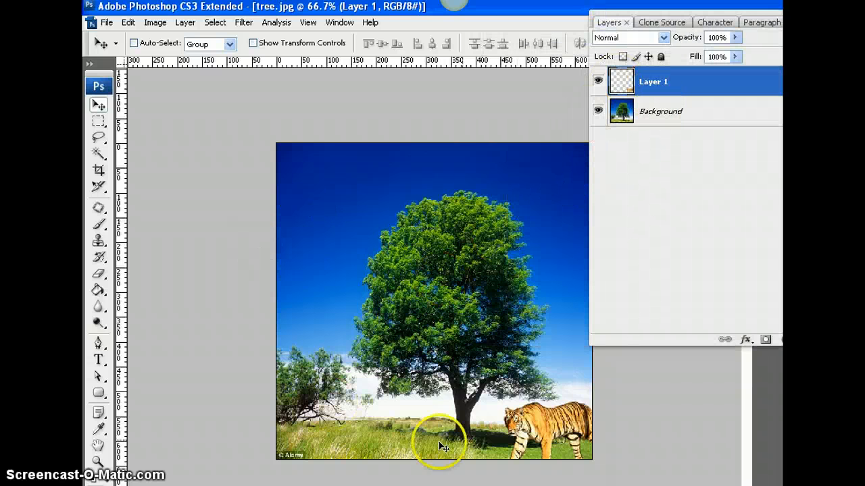
Toggle the visibility of Background and Layer 1 to check what each layer holds, ending with both shown
{"action": "left_click", "coordinate": [597, 111]}
{"action": "left_click", "coordinate": [597, 110]}
{"action": "left_click", "coordinate": [598, 111]}
{"action": "left_click", "coordinate": [598, 112]}
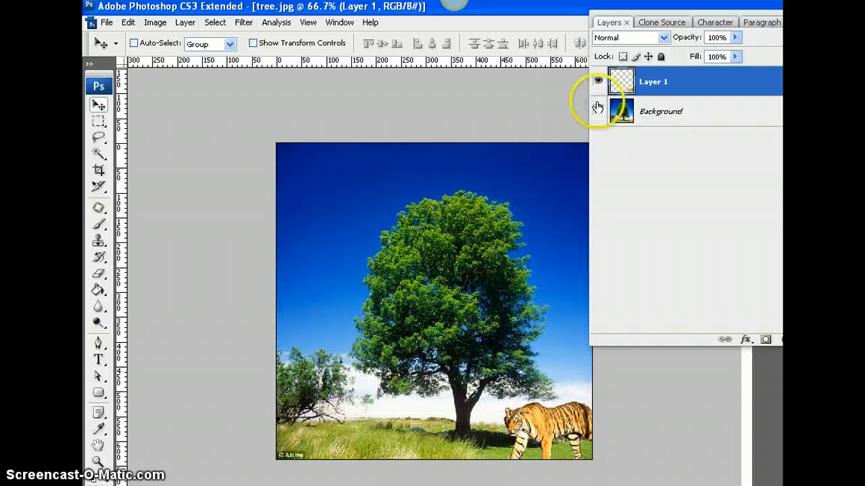
{"action": "left_click", "coordinate": [598, 82]}
{"action": "left_click", "coordinate": [598, 82]}
{"action": "left_click", "coordinate": [597, 82]}
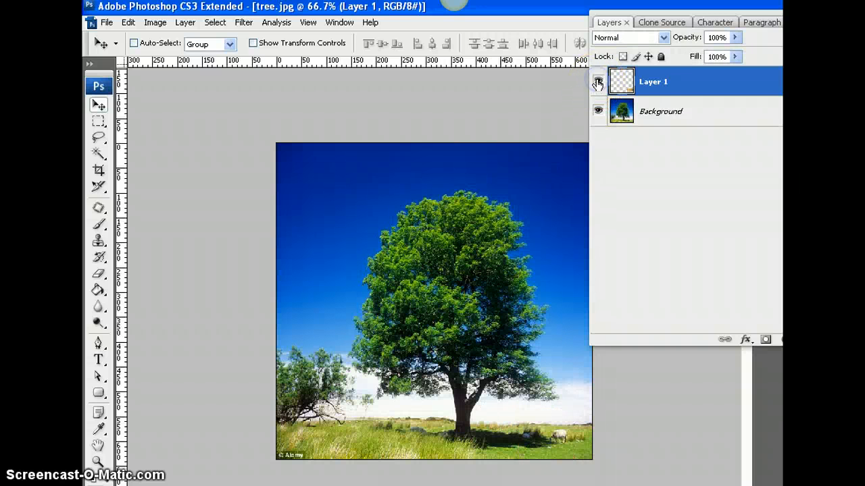
{"action": "left_click", "coordinate": [598, 82]}
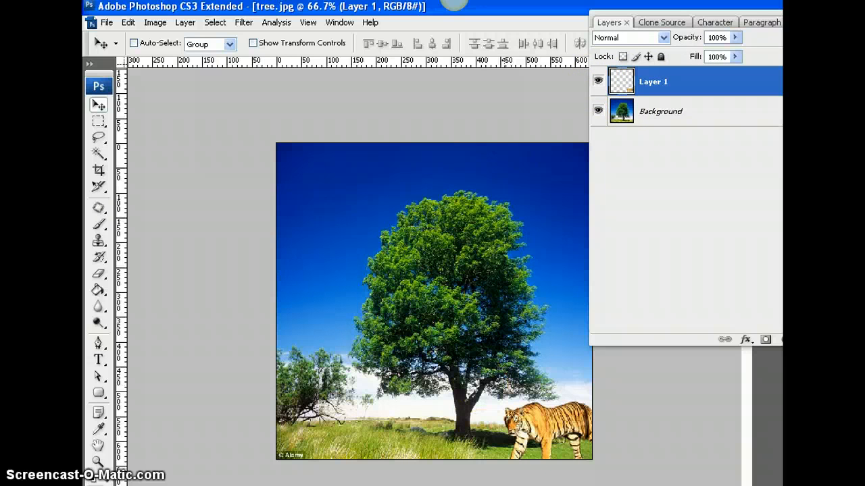
Switch to the myZoo folder and open eagle.jpg with Adobe Photoshop CS3
{"action": "left_click", "coordinate": [454, 1]}
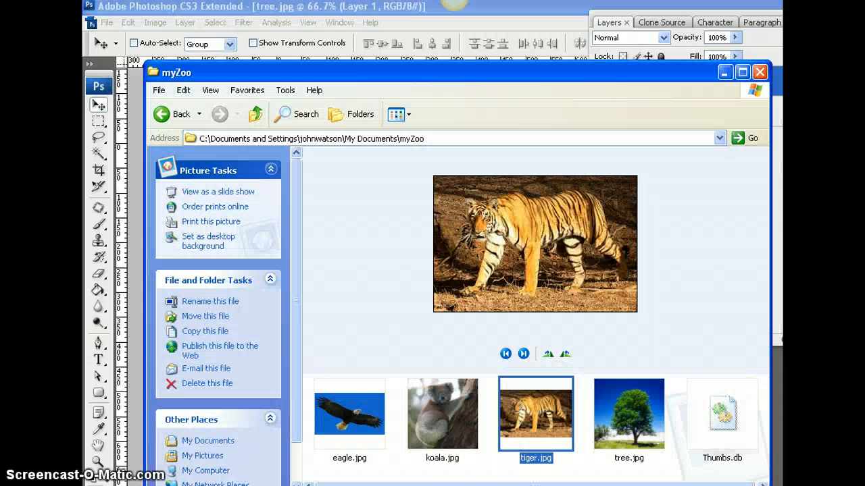
{"action": "left_click", "coordinate": [349, 417]}
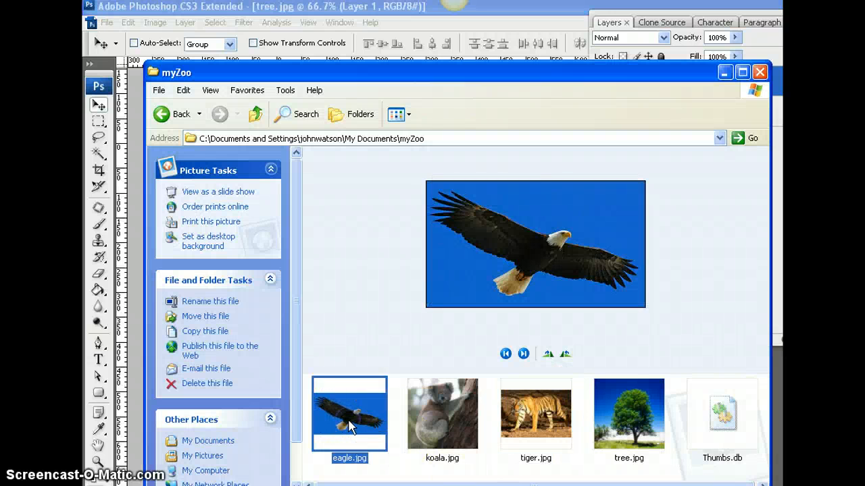
{"action": "right_click", "coordinate": [351, 426]}
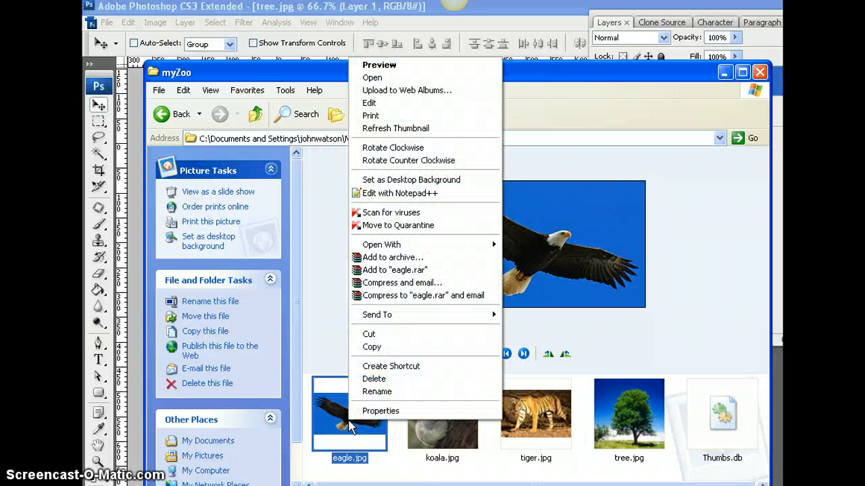
{"action": "mouse_move", "coordinate": [464, 242]}
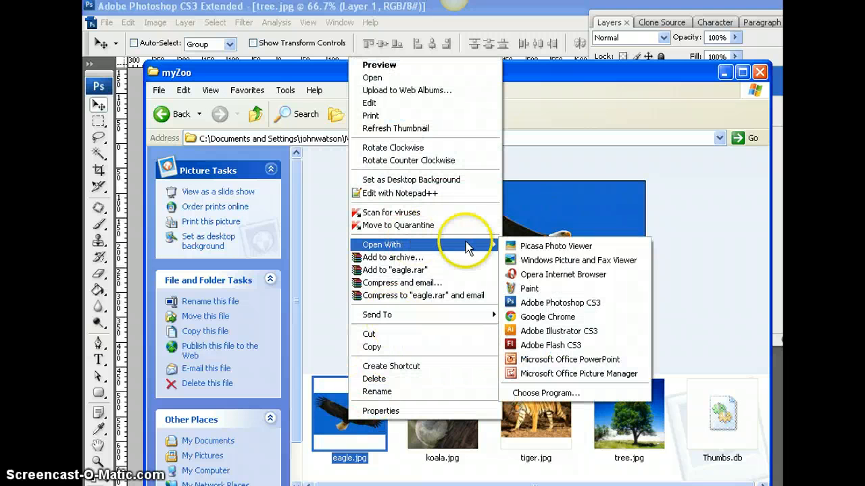
{"action": "left_click", "coordinate": [578, 295]}
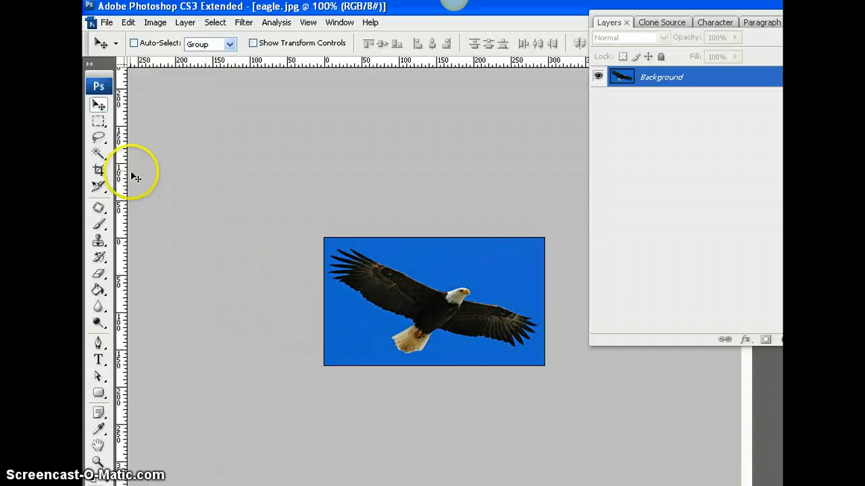
Set the eraser to 36 px and try erasing the sky below the eagle's left wing on the locked background
{"action": "left_click", "coordinate": [99, 273]}
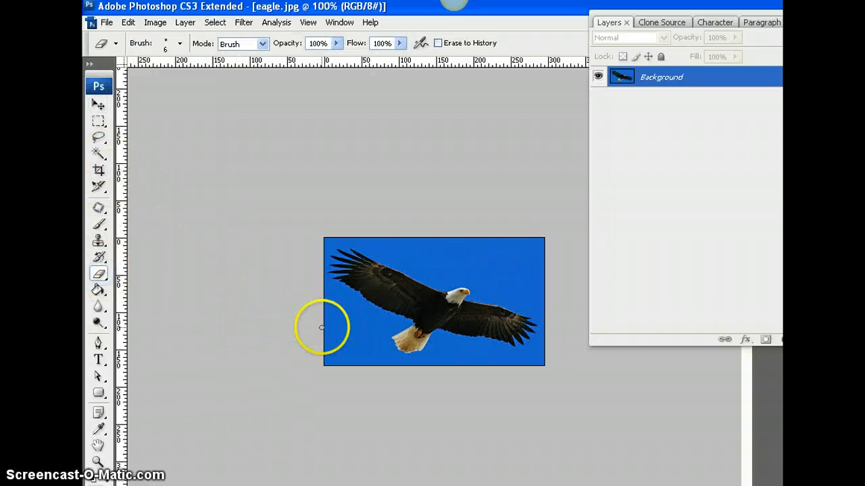
{"action": "left_click", "coordinate": [180, 43]}
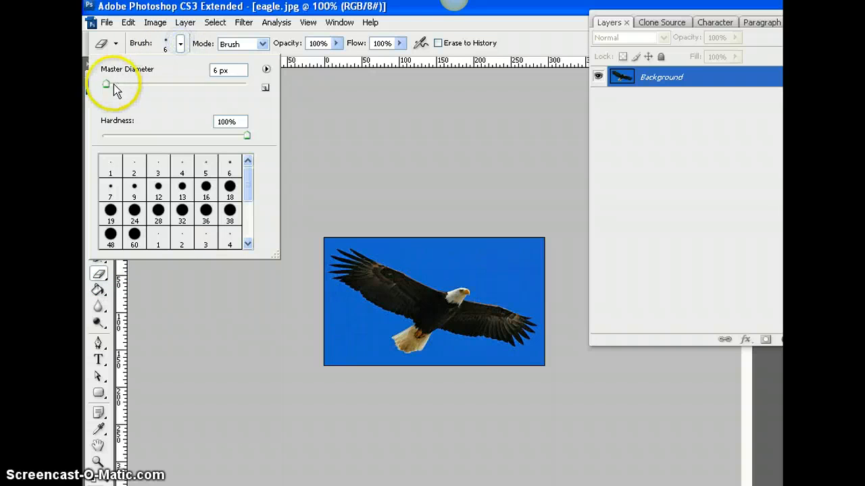
{"action": "left_click_drag", "start_coordinate": [335, 370], "coordinate": [335, 311]}
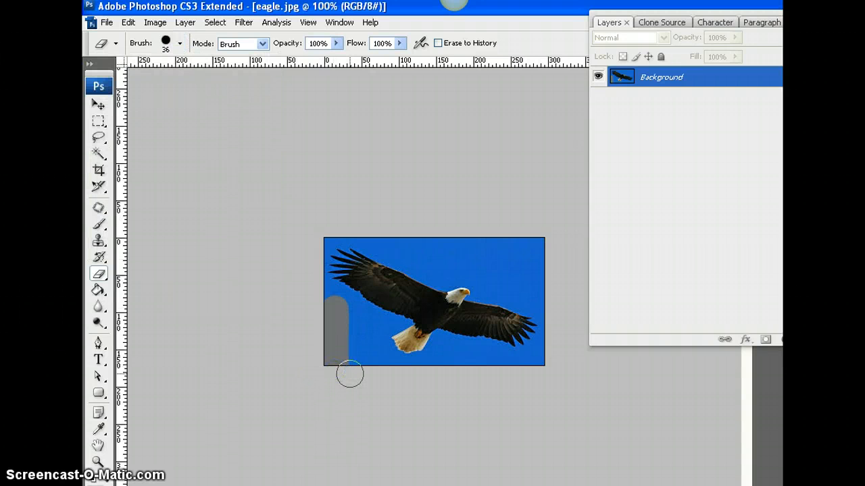
{"action": "mouse_move", "coordinate": [349, 374]}
{"action": "left_mouse_down"}
{"action": "mouse_move", "coordinate": [317, 330]}
{"action": "mouse_move", "coordinate": [327, 317]}
{"action": "mouse_move", "coordinate": [328, 349]}
{"action": "left_mouse_up"}
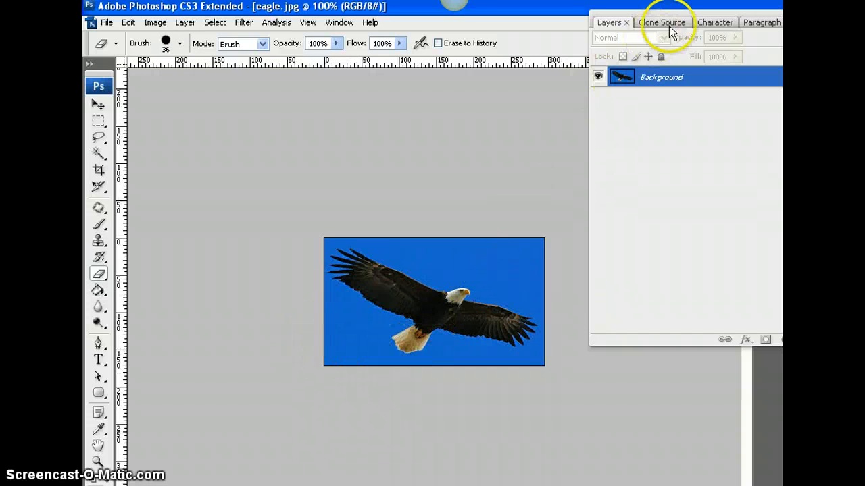
Convert the eagle's locked Background into the editable Layer 0, and collapse the layer list off the picture
{"action": "left_click_drag", "start_coordinate": [675, 15], "coordinate": [533, 14]}
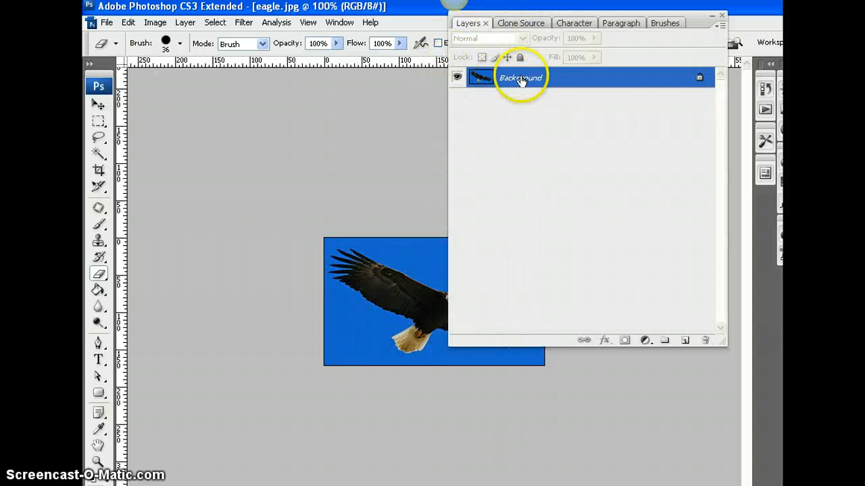
{"action": "double_click", "coordinate": [646, 80]}
{"action": "left_click", "coordinate": [764, 164]}
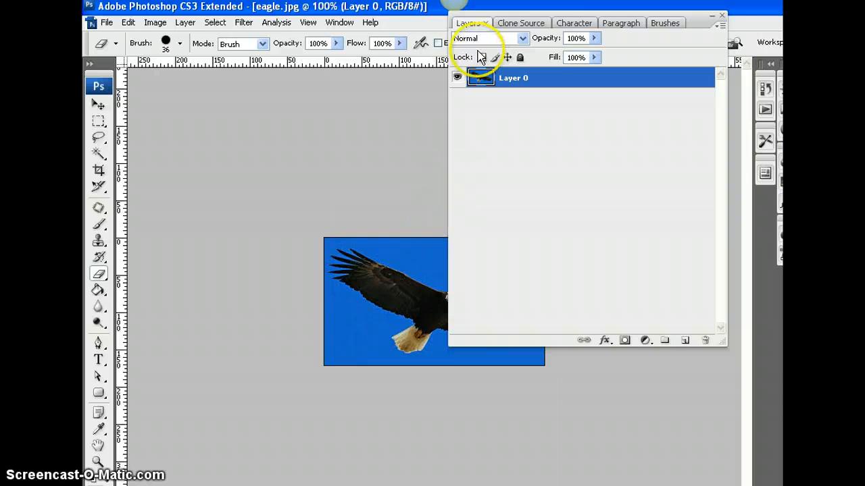
{"action": "double_click", "coordinate": [470, 23]}
Erase most of the blue sky around the eagle with the 36 px eraser, leaving the areas close to its outline
{"action": "mouse_move", "coordinate": [437, 240]}
{"action": "left_mouse_down"}
{"action": "mouse_move", "coordinate": [437, 252]}
{"action": "mouse_move", "coordinate": [520, 248]}
{"action": "mouse_move", "coordinate": [540, 273]}
{"action": "left_mouse_up"}
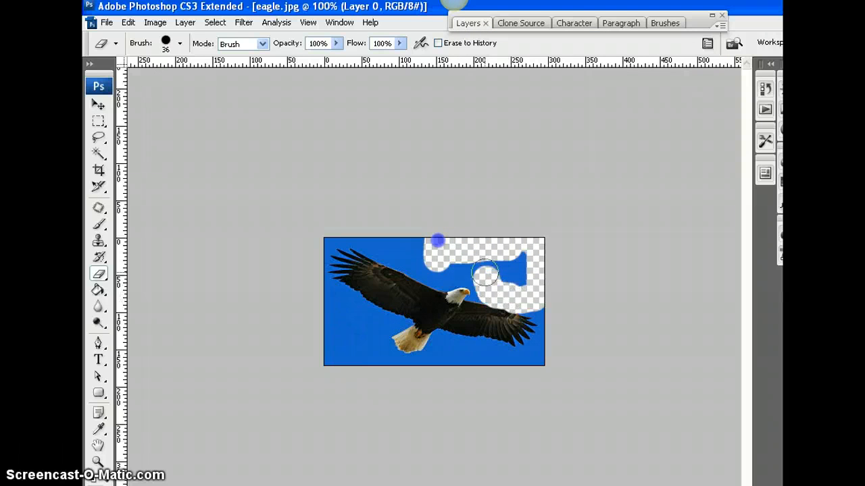
{"action": "left_click_drag", "start_coordinate": [493, 282], "coordinate": [565, 279]}
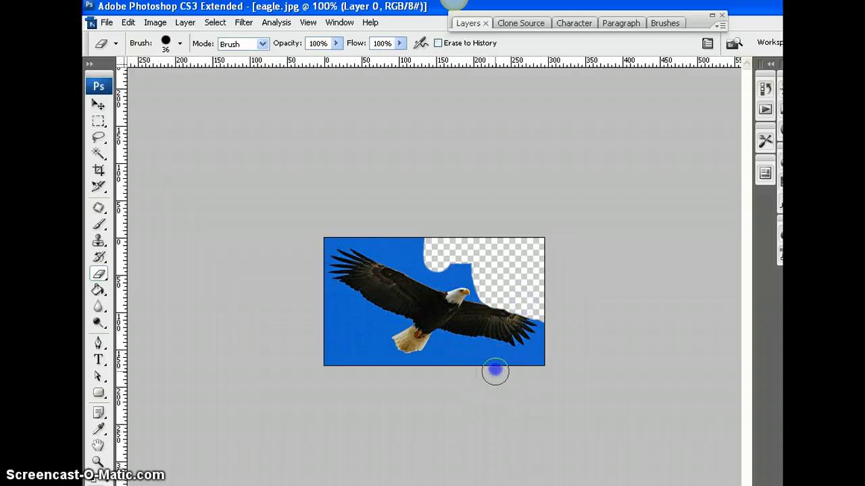
{"action": "mouse_move", "coordinate": [494, 367]}
{"action": "left_mouse_down"}
{"action": "mouse_move", "coordinate": [442, 342]}
{"action": "mouse_move", "coordinate": [408, 365]}
{"action": "mouse_move", "coordinate": [357, 339]}
{"action": "mouse_move", "coordinate": [361, 359]}
{"action": "mouse_move", "coordinate": [341, 357]}
{"action": "mouse_move", "coordinate": [323, 312]}
{"action": "mouse_move", "coordinate": [354, 326]}
{"action": "mouse_move", "coordinate": [339, 295]}
{"action": "left_mouse_up"}
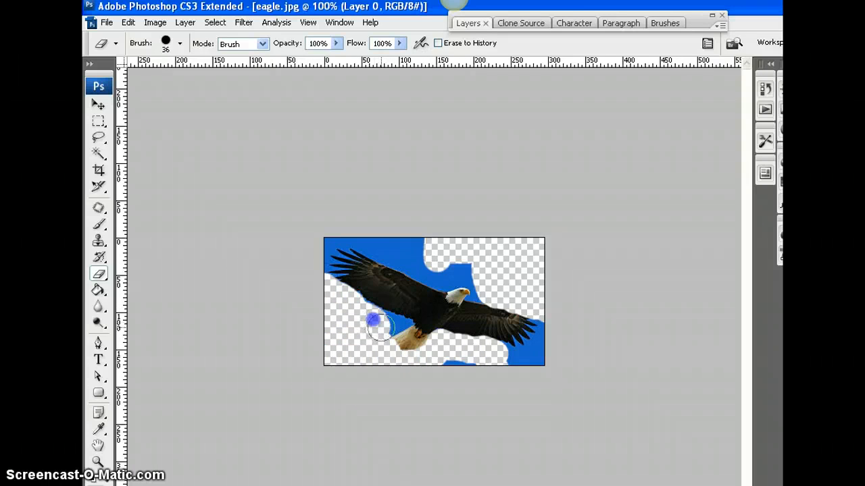
{"action": "left_click_drag", "start_coordinate": [446, 364], "coordinate": [522, 362]}
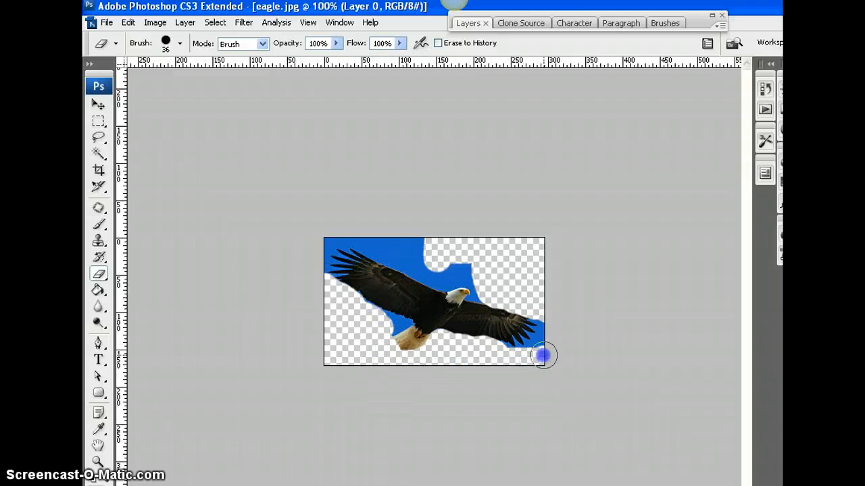
{"action": "mouse_move", "coordinate": [539, 276]}
{"action": "left_mouse_down"}
{"action": "mouse_move", "coordinate": [458, 258]}
{"action": "mouse_move", "coordinate": [425, 269]}
{"action": "mouse_move", "coordinate": [363, 241]}
{"action": "left_mouse_up"}
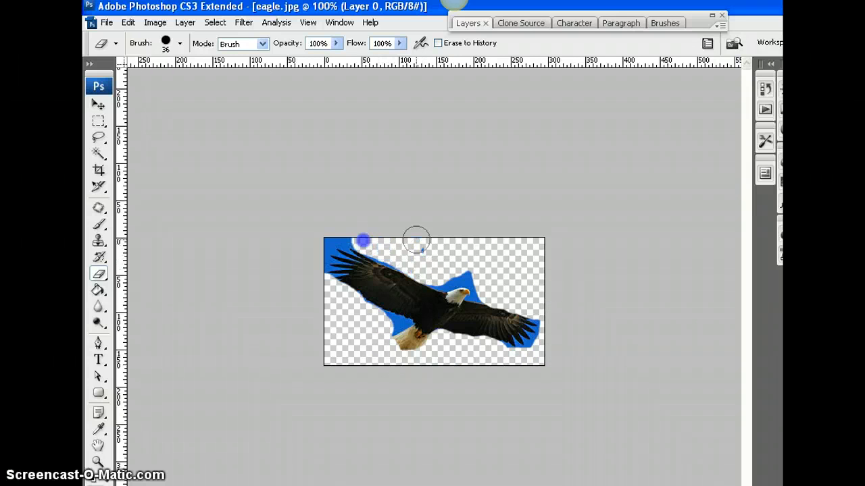
{"action": "left_click_drag", "start_coordinate": [476, 275], "coordinate": [465, 274]}
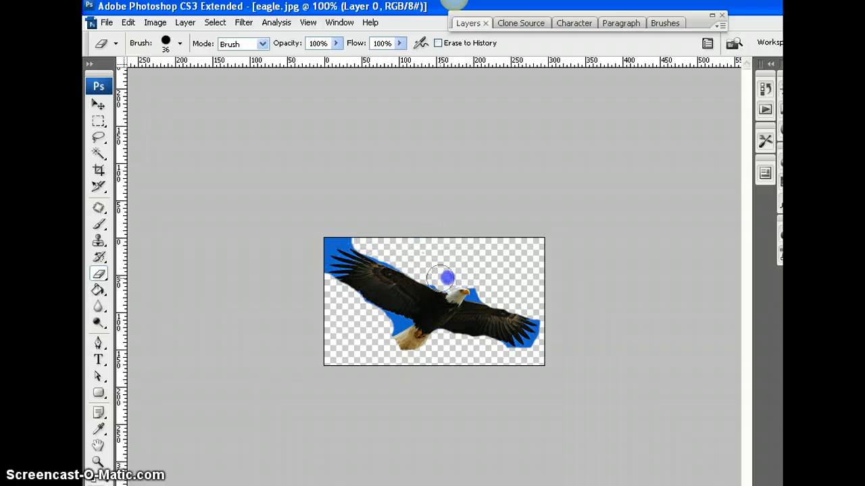
{"action": "left_click_drag", "start_coordinate": [331, 237], "coordinate": [303, 257]}
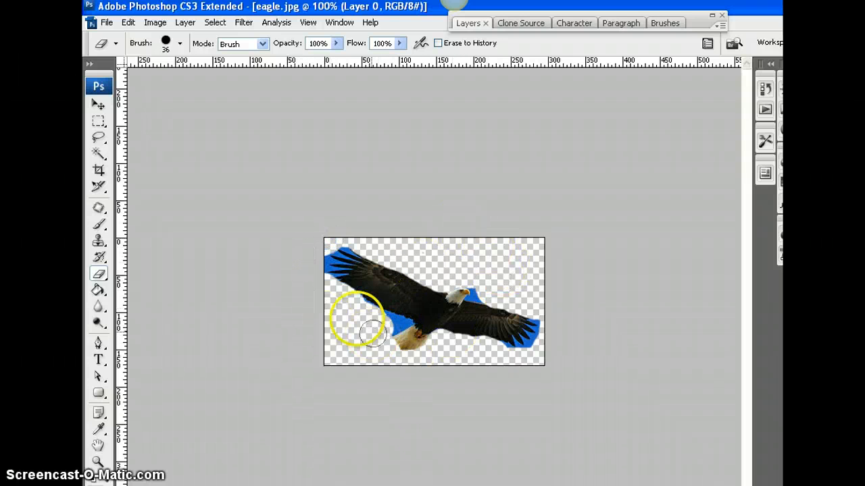
Set the eraser to 9 px and erase the blue beside the eagle's head, between the left wing and tail, and under the body
{"action": "left_click", "coordinate": [180, 43]}
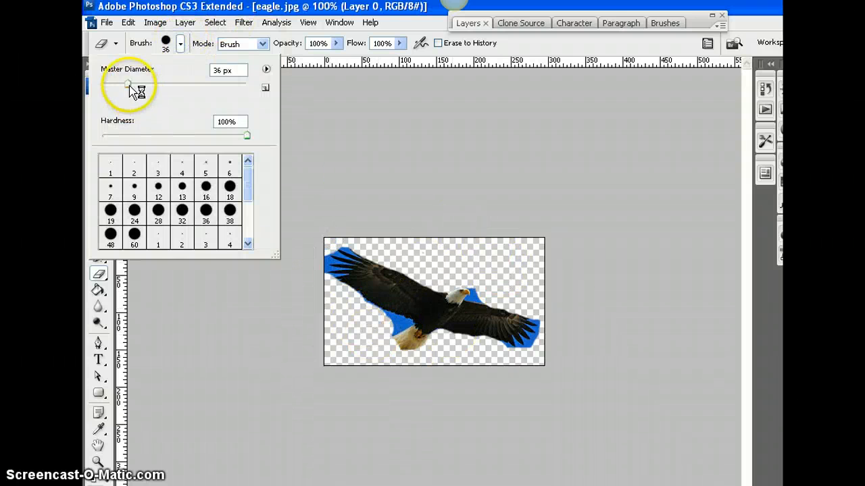
{"action": "left_click_drag", "start_coordinate": [135, 87], "coordinate": [128, 88]}
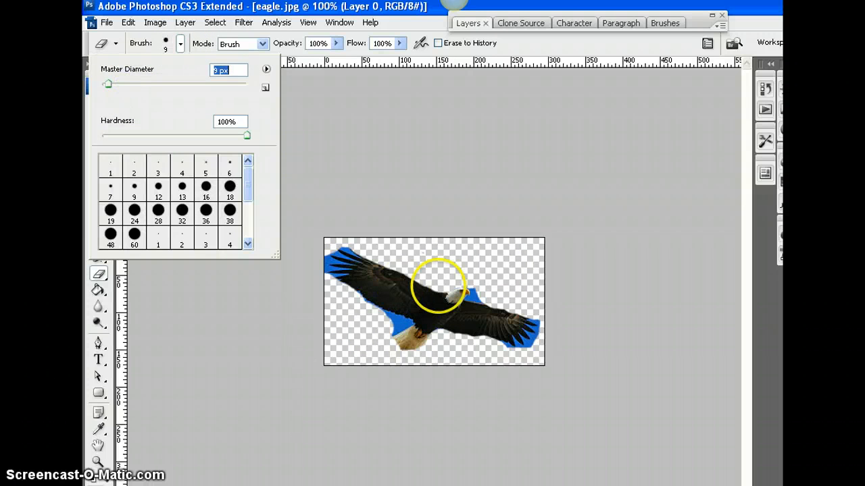
{"action": "scroll", "coordinate": [442, 282], "scroll_direction": "up", "scroll_amount": 4}
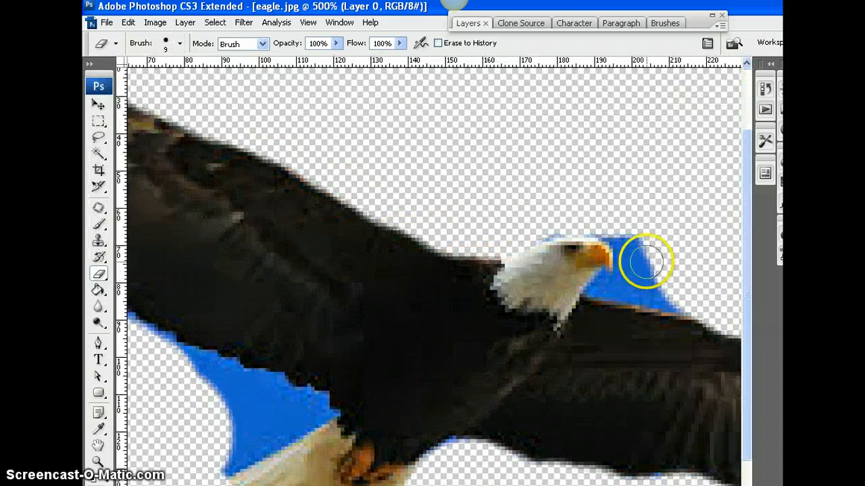
{"action": "mouse_move", "coordinate": [645, 261]}
{"action": "left_mouse_down"}
{"action": "mouse_move", "coordinate": [638, 286]}
{"action": "mouse_move", "coordinate": [599, 286]}
{"action": "mouse_move", "coordinate": [633, 272]}
{"action": "mouse_move", "coordinate": [635, 257]}
{"action": "mouse_move", "coordinate": [620, 229]}
{"action": "mouse_move", "coordinate": [587, 221]}
{"action": "mouse_move", "coordinate": [668, 262]}
{"action": "mouse_move", "coordinate": [674, 295]}
{"action": "left_mouse_up"}
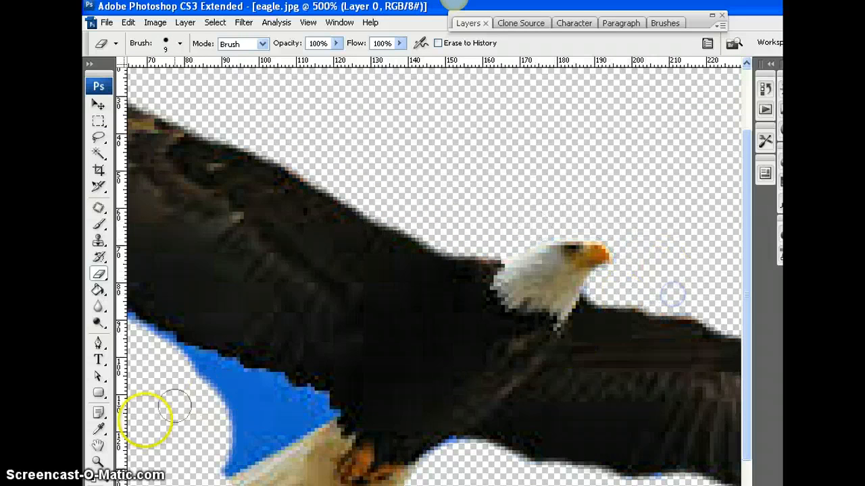
{"action": "mouse_move", "coordinate": [196, 419]}
{"action": "left_mouse_down"}
{"action": "mouse_move", "coordinate": [214, 462]}
{"action": "mouse_move", "coordinate": [316, 409]}
{"action": "mouse_move", "coordinate": [221, 467]}
{"action": "mouse_move", "coordinate": [273, 409]}
{"action": "mouse_move", "coordinate": [296, 399]}
{"action": "mouse_move", "coordinate": [259, 388]}
{"action": "mouse_move", "coordinate": [221, 414]}
{"action": "mouse_move", "coordinate": [233, 384]}
{"action": "mouse_move", "coordinate": [130, 331]}
{"action": "mouse_move", "coordinate": [255, 403]}
{"action": "mouse_move", "coordinate": [329, 413]}
{"action": "mouse_move", "coordinate": [239, 377]}
{"action": "mouse_move", "coordinate": [183, 369]}
{"action": "left_mouse_up"}
{"action": "mouse_move", "coordinate": [486, 469]}
{"action": "left_mouse_down"}
{"action": "mouse_move", "coordinate": [486, 452]}
{"action": "mouse_move", "coordinate": [436, 463]}
{"action": "left_mouse_up"}
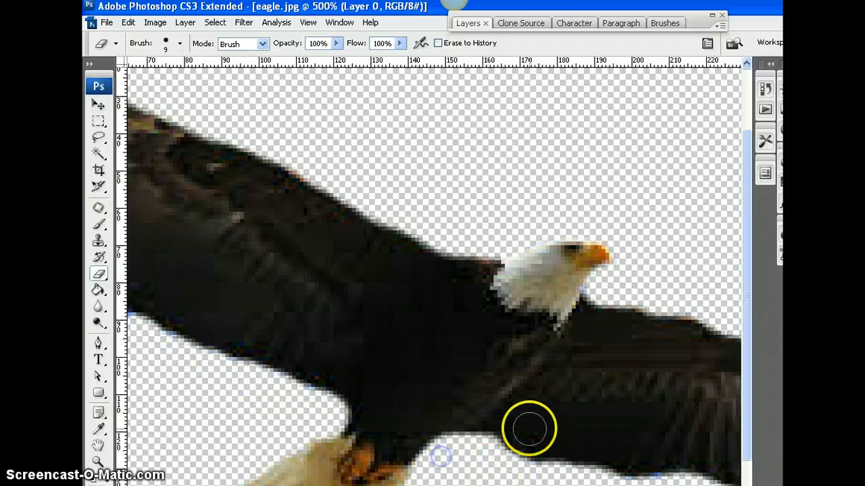
Trim the leftover blue along the lower wing edges and the outer rims of both wing tips with the 9 px eraser
{"action": "key", "text": "ctrl+minus"}
{"action": "key", "text": "ctrl+minus"}
{"action": "key", "text": "ctrl+minus"}
{"action": "left_click", "coordinate": [309, 312]}
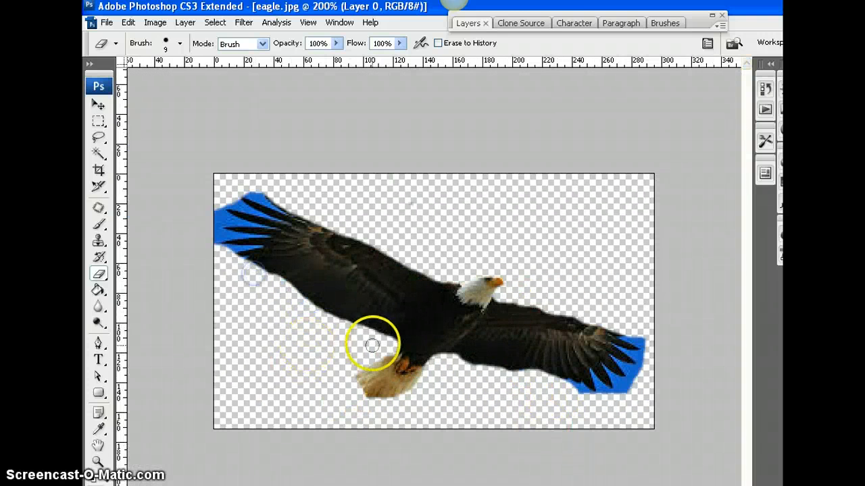
{"action": "left_click", "coordinate": [574, 402]}
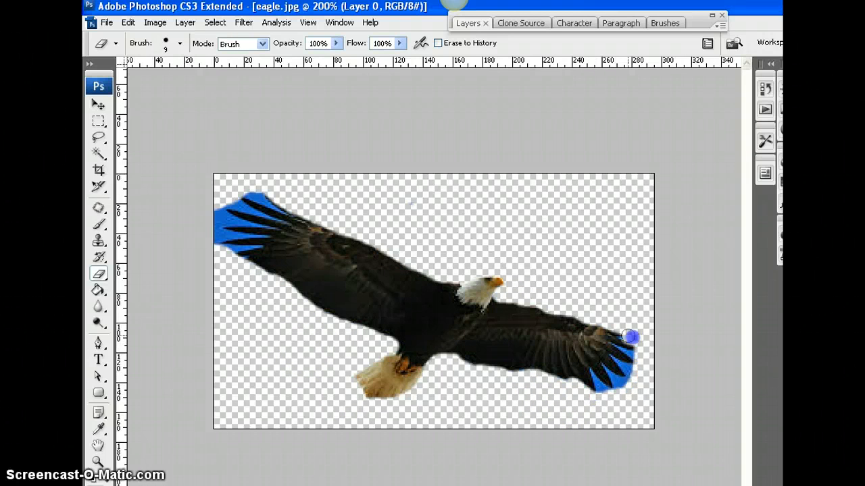
{"action": "left_click", "coordinate": [214, 229]}
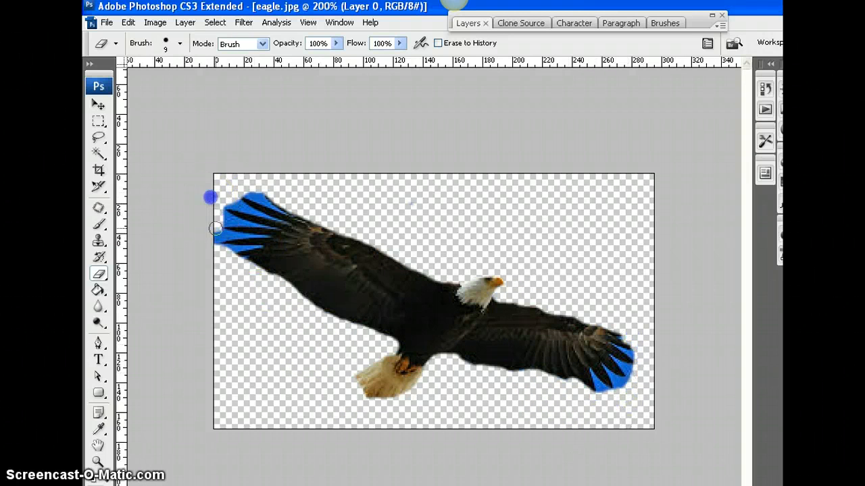
Set the eraser to 2 px and erase the blue between the two lowest feathers of the left wing tip
{"action": "key", "text": "ctrl+plus"}
{"action": "key", "text": "ctrl+plus"}
{"action": "key", "text": "ctrl+plus"}
{"action": "key", "text": "ctrl+plus"}
{"action": "key", "text": "ctrl+plus"}
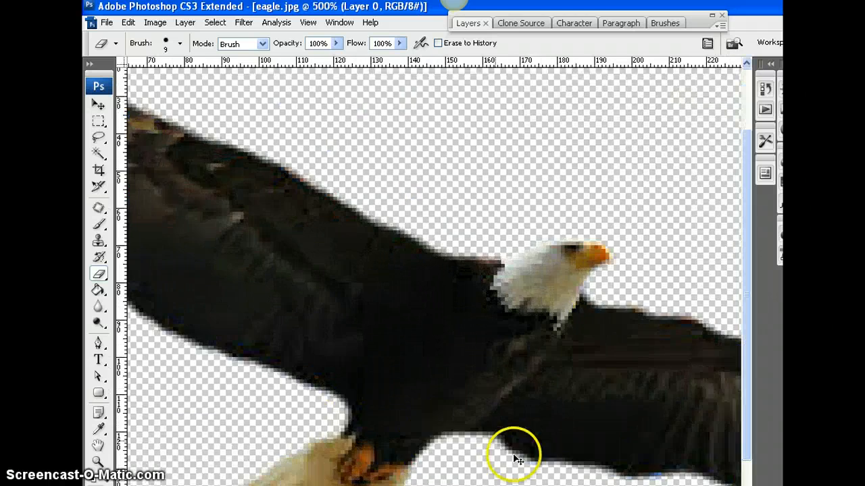
{"action": "left_click_drag", "start_coordinate": [489, 485], "coordinate": [310, 485]}
{"action": "scroll", "coordinate": [237, 233], "scroll_direction": "up", "scroll_amount": 3}
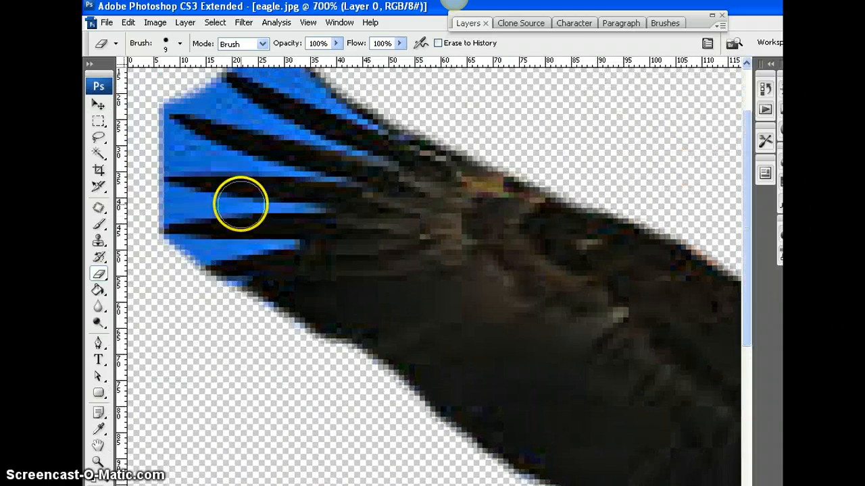
{"action": "left_click", "coordinate": [179, 43]}
{"action": "left_click", "coordinate": [111, 85]}
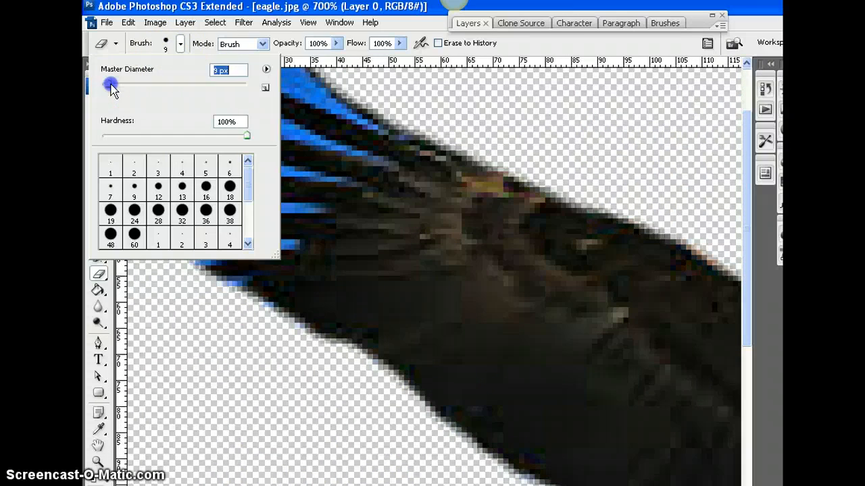
{"action": "left_click", "coordinate": [203, 335]}
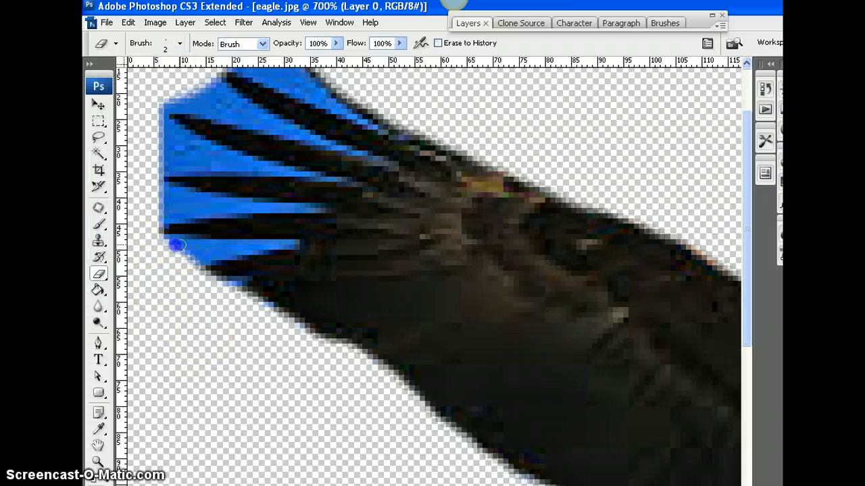
{"action": "left_click_drag", "start_coordinate": [174, 245], "coordinate": [234, 246]}
{"action": "left_click_drag", "start_coordinate": [286, 244], "coordinate": [212, 257]}
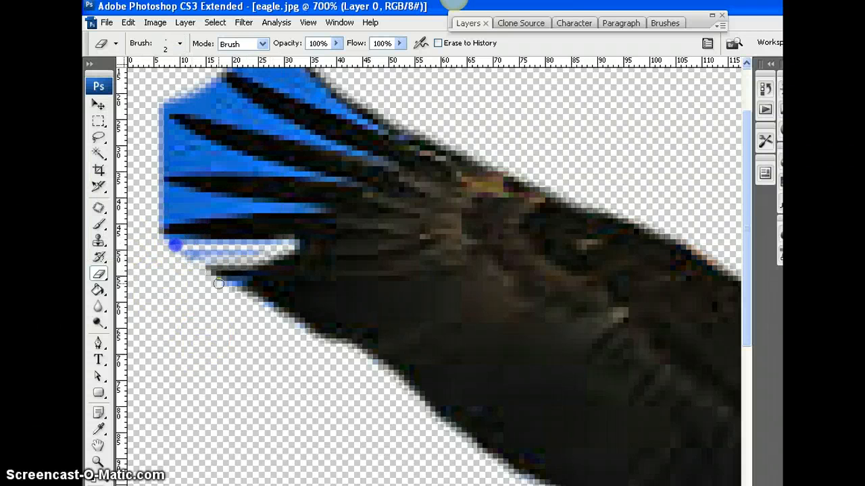
Erase the blue between the remaining upper feathers of the left wing tip with the 2 px eraser
{"action": "mouse_move", "coordinate": [155, 202]}
{"action": "left_mouse_down"}
{"action": "mouse_move", "coordinate": [312, 204]}
{"action": "mouse_move", "coordinate": [160, 191]}
{"action": "mouse_move", "coordinate": [179, 191]}
{"action": "mouse_move", "coordinate": [150, 173]}
{"action": "mouse_move", "coordinate": [165, 162]}
{"action": "mouse_move", "coordinate": [278, 164]}
{"action": "mouse_move", "coordinate": [334, 180]}
{"action": "mouse_move", "coordinate": [156, 131]}
{"action": "mouse_move", "coordinate": [140, 99]}
{"action": "mouse_move", "coordinate": [192, 136]}
{"action": "mouse_move", "coordinate": [161, 144]}
{"action": "mouse_move", "coordinate": [191, 147]}
{"action": "mouse_move", "coordinate": [180, 122]}
{"action": "mouse_move", "coordinate": [162, 135]}
{"action": "mouse_move", "coordinate": [209, 155]}
{"action": "left_mouse_up"}
{"action": "left_click_drag", "start_coordinate": [191, 99], "coordinate": [169, 107]}
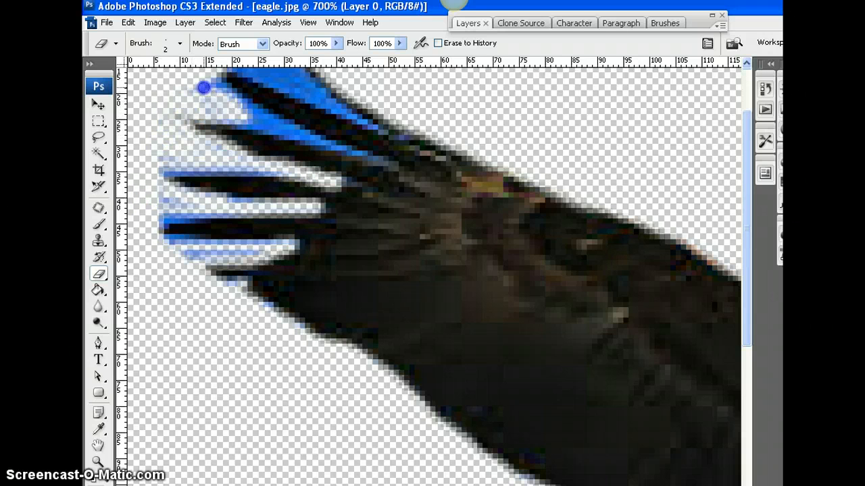
{"action": "mouse_move", "coordinate": [197, 87]}
{"action": "left_mouse_down"}
{"action": "mouse_move", "coordinate": [346, 152]}
{"action": "mouse_move", "coordinate": [223, 113]}
{"action": "mouse_move", "coordinate": [252, 125]}
{"action": "mouse_move", "coordinate": [173, 209]}
{"action": "mouse_move", "coordinate": [152, 219]}
{"action": "left_mouse_up"}
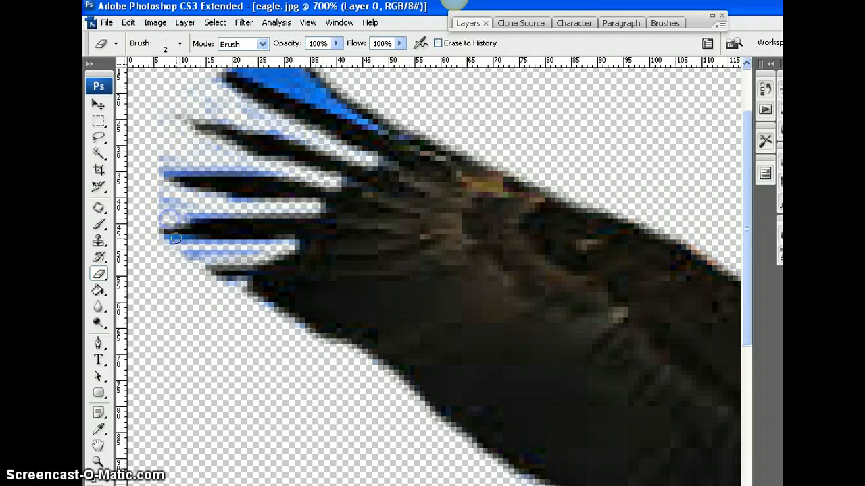
{"action": "scroll", "coordinate": [270, 203], "scroll_direction": "up", "scroll_amount": 2}
{"action": "mouse_move", "coordinate": [225, 128]}
{"action": "left_mouse_down"}
{"action": "mouse_move", "coordinate": [371, 195]}
{"action": "mouse_move", "coordinate": [273, 122]}
{"action": "mouse_move", "coordinate": [302, 154]}
{"action": "mouse_move", "coordinate": [259, 135]}
{"action": "left_mouse_up"}
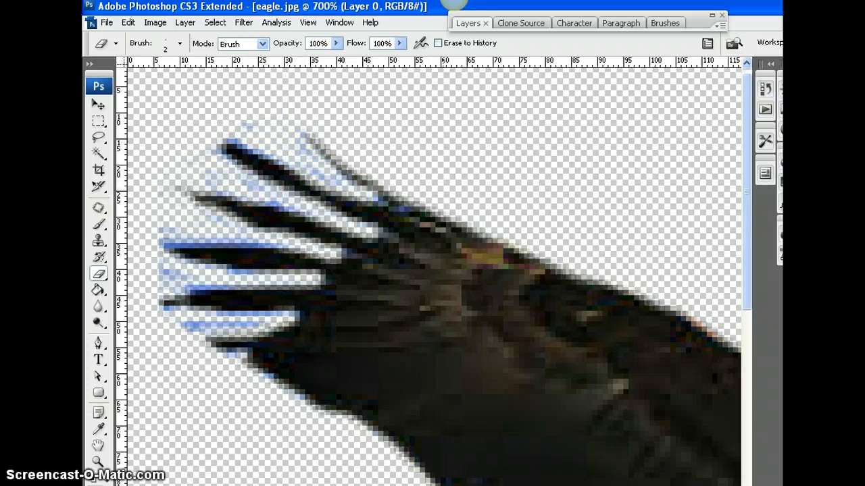
Erase the blue between and around the feathers of the right wing tip with the 2 px eraser
{"action": "scroll", "coordinate": [222, 164], "scroll_direction": "right", "scroll_amount": 15}
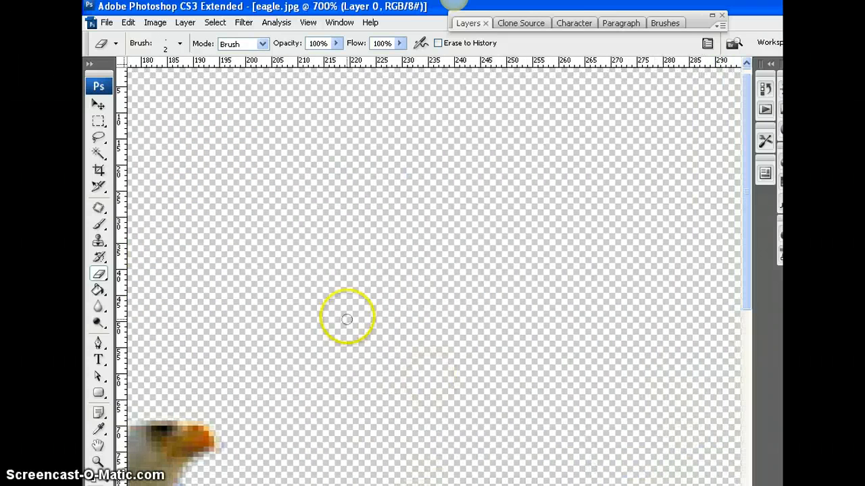
{"action": "scroll", "coordinate": [364, 305], "scroll_direction": "down", "scroll_amount": 5}
{"action": "scroll", "coordinate": [365, 305], "scroll_direction": "down", "scroll_amount": 5}
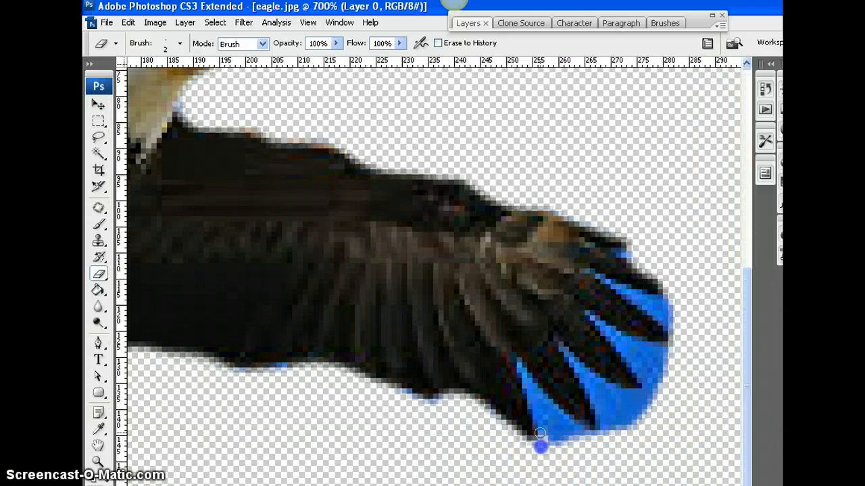
{"action": "left_click_drag", "start_coordinate": [523, 380], "coordinate": [577, 441]}
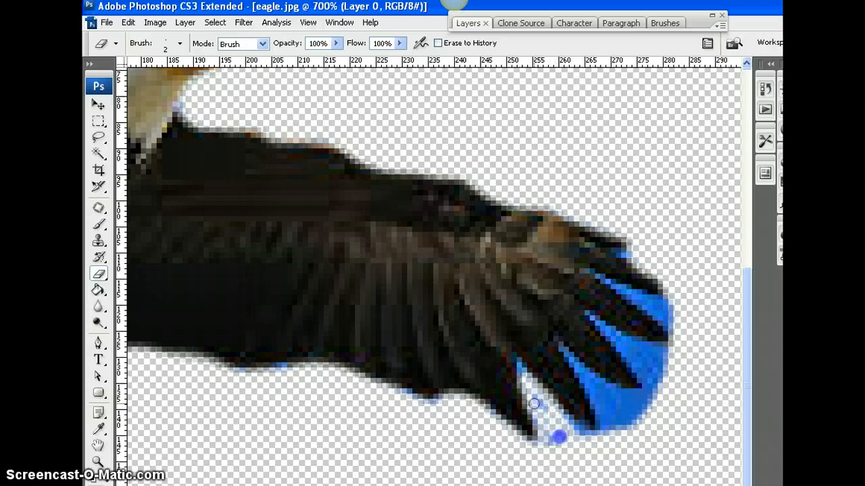
{"action": "mouse_move", "coordinate": [533, 403]}
{"action": "left_mouse_down"}
{"action": "mouse_move", "coordinate": [590, 433]}
{"action": "mouse_move", "coordinate": [602, 410]}
{"action": "mouse_move", "coordinate": [565, 354]}
{"action": "mouse_move", "coordinate": [631, 420]}
{"action": "mouse_move", "coordinate": [606, 382]}
{"action": "mouse_move", "coordinate": [636, 388]}
{"action": "mouse_move", "coordinate": [657, 378]}
{"action": "mouse_move", "coordinate": [641, 406]}
{"action": "mouse_move", "coordinate": [624, 406]}
{"action": "mouse_move", "coordinate": [660, 375]}
{"action": "mouse_move", "coordinate": [630, 363]}
{"action": "left_mouse_up"}
{"action": "left_click_drag", "start_coordinate": [593, 324], "coordinate": [655, 356]}
{"action": "mouse_move", "coordinate": [659, 317]}
{"action": "left_mouse_down"}
{"action": "mouse_move", "coordinate": [608, 284]}
{"action": "mouse_move", "coordinate": [679, 305]}
{"action": "left_mouse_up"}
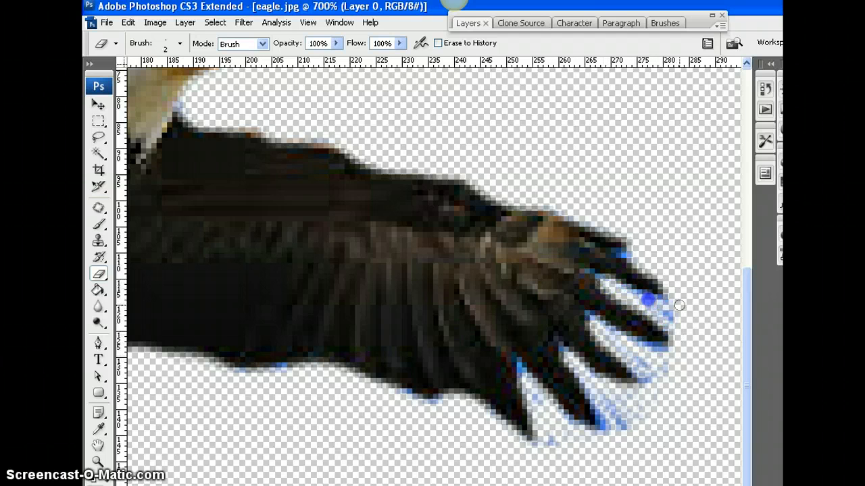
{"action": "left_click_drag", "start_coordinate": [611, 435], "coordinate": [518, 359]}
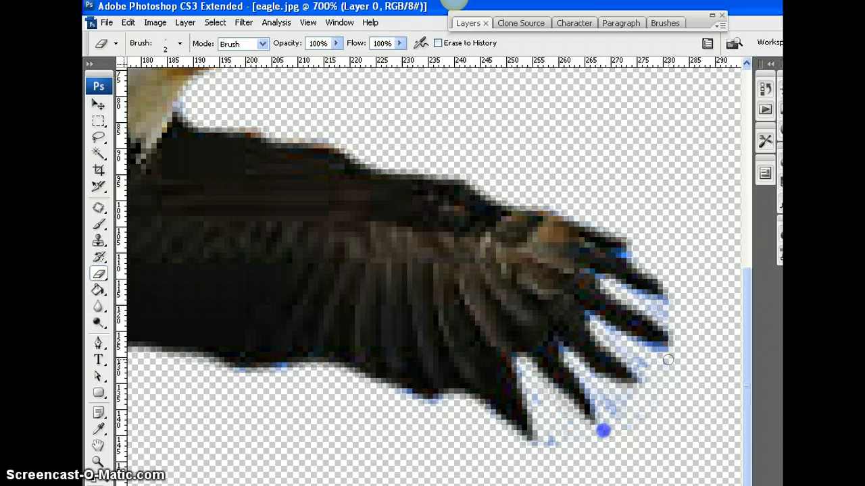
Copy the cut-out eagle into tree.jpg, maximize the tree picture, and place the eagle in the sky left of the treetop
{"action": "scroll", "coordinate": [649, 360], "scroll_direction": "down", "scroll_amount": 6}
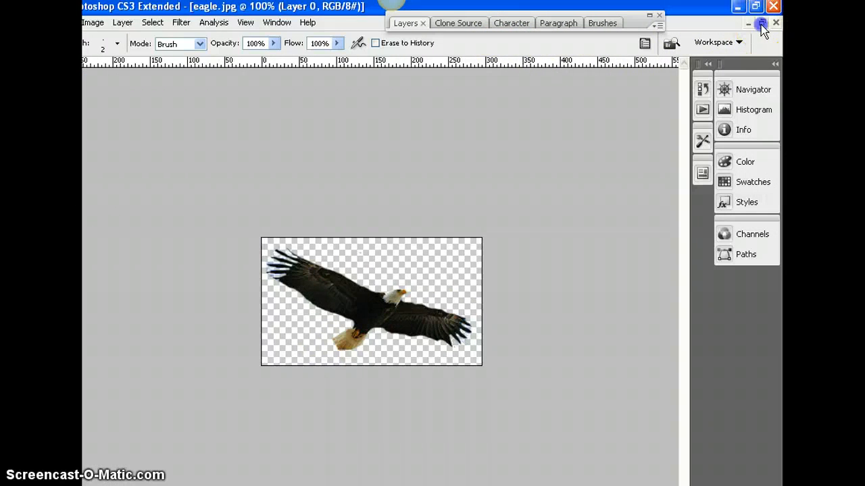
{"action": "left_click", "coordinate": [761, 25]}
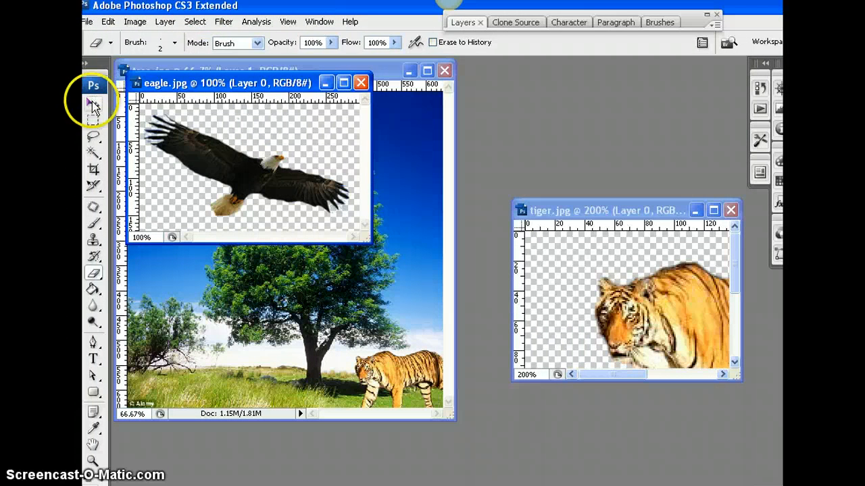
{"action": "left_click", "coordinate": [93, 106]}
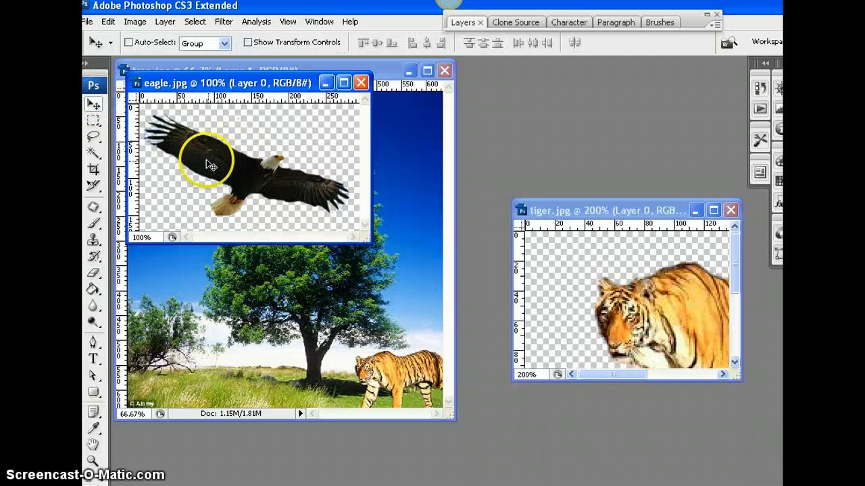
{"action": "mouse_move", "coordinate": [209, 158]}
{"action": "left_mouse_down"}
{"action": "mouse_move", "coordinate": [224, 164]}
{"action": "mouse_move", "coordinate": [250, 206]}
{"action": "left_mouse_up"}
{"action": "left_click_drag", "start_coordinate": [249, 244], "coordinate": [251, 270]}
{"action": "left_click", "coordinate": [427, 70]}
{"action": "left_click_drag", "start_coordinate": [437, 362], "coordinate": [373, 215]}
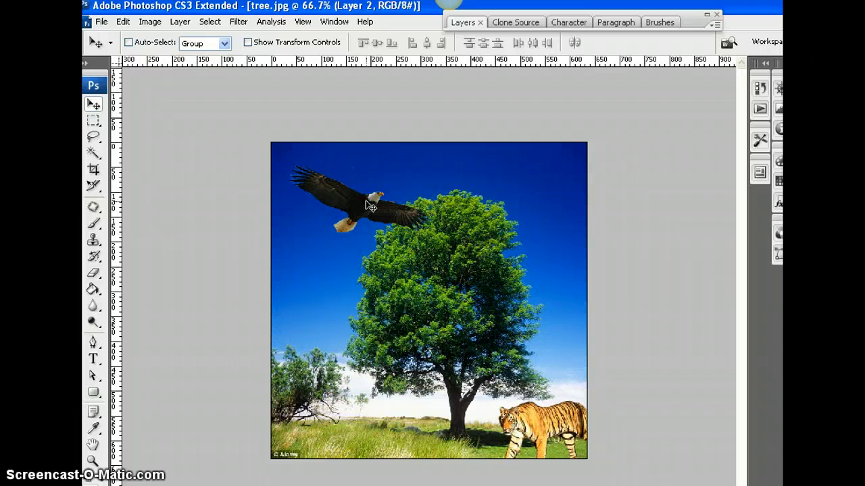
Scale the eagle to about 46.4% width and 61.7% height, rotate it about 19.7°, and place it in the sky's upper-left corner
{"action": "key", "text": "ctrl+t"}
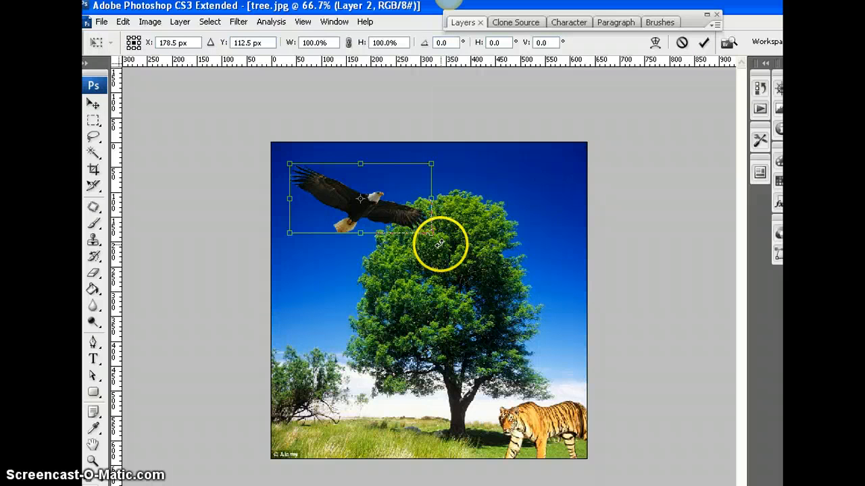
{"action": "left_click_drag", "start_coordinate": [430, 232], "coordinate": [323, 181]}
{"action": "left_click_drag", "start_coordinate": [344, 135], "coordinate": [347, 139]}
{"action": "left_click_drag", "start_coordinate": [322, 189], "coordinate": [323, 194]}
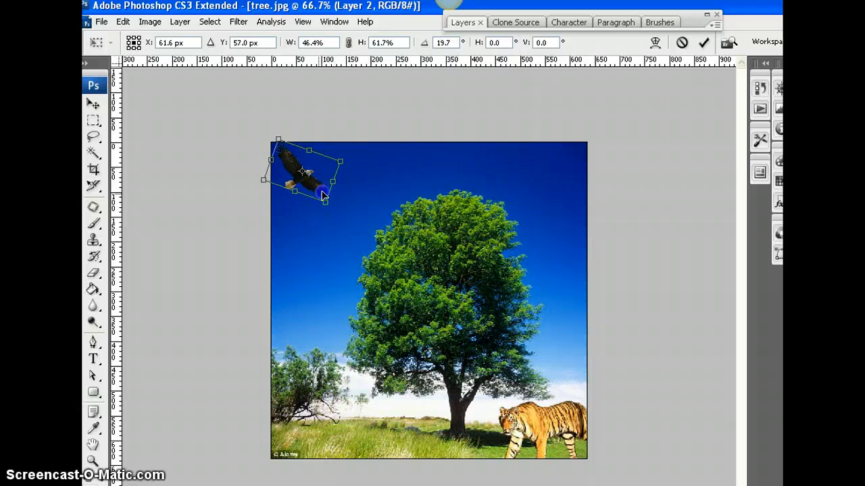
{"action": "key", "text": "Return"}
{"action": "left_click", "coordinate": [447, 250]}
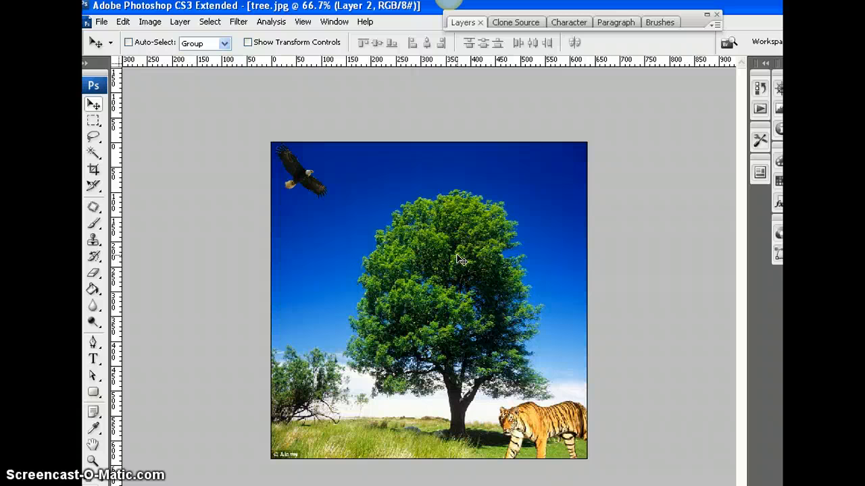
{"action": "left_click_drag", "start_coordinate": [378, 383], "coordinate": [356, 404]}
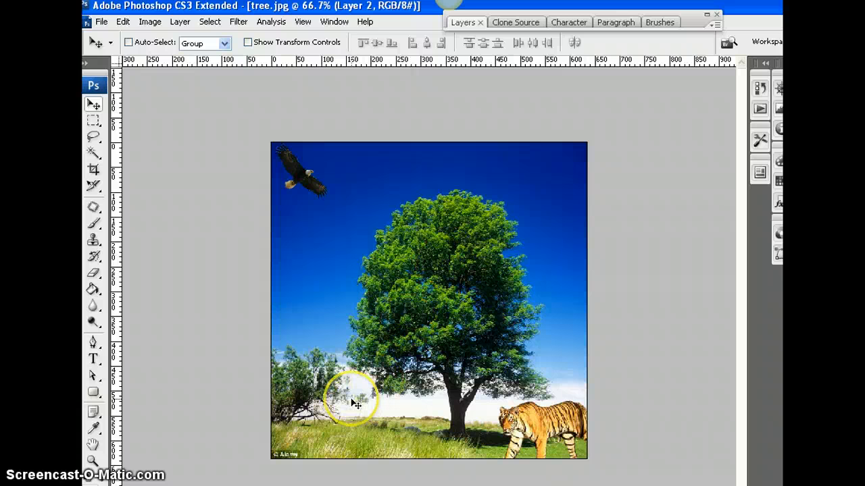